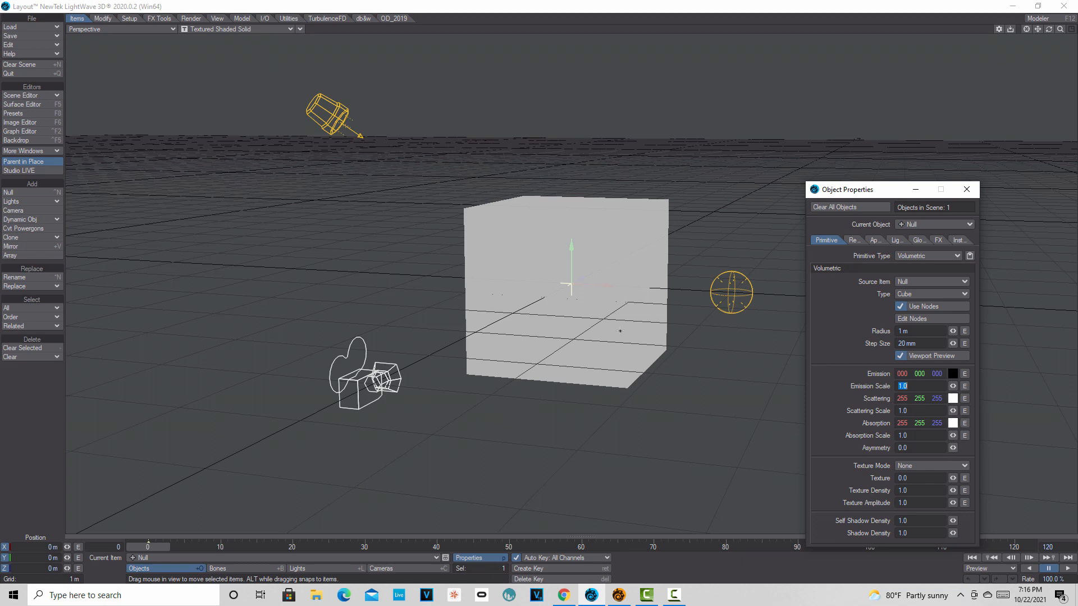
- Set the volumetric null's emission color to white and its texture mode to Non-pyroclastic
{"action": "left_click", "coordinate": [954, 375]}
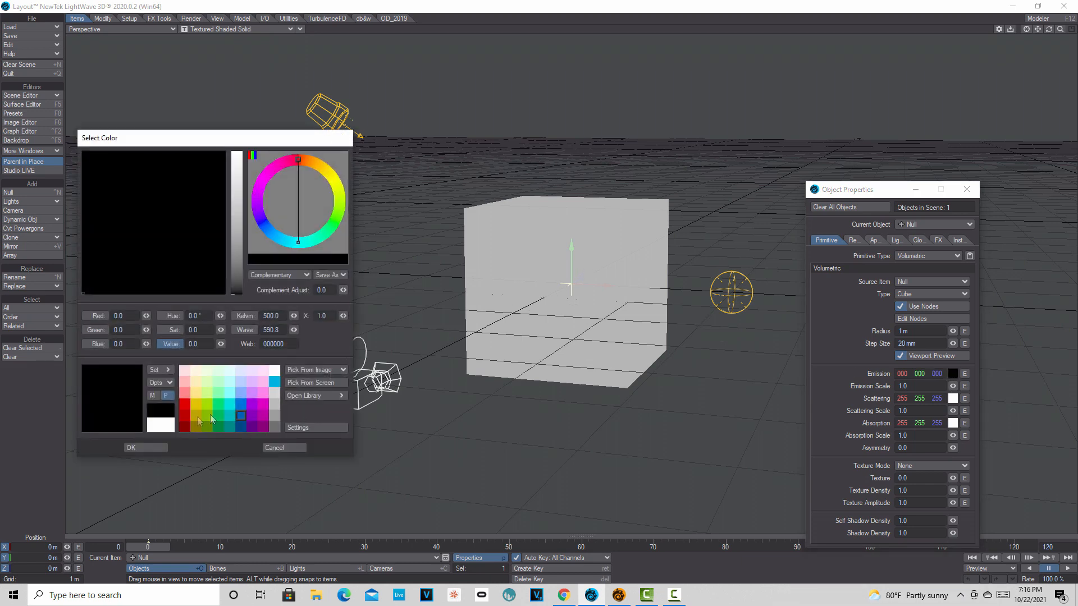
{"action": "left_click", "coordinate": [158, 427]}
{"action": "left_click", "coordinate": [147, 447]}
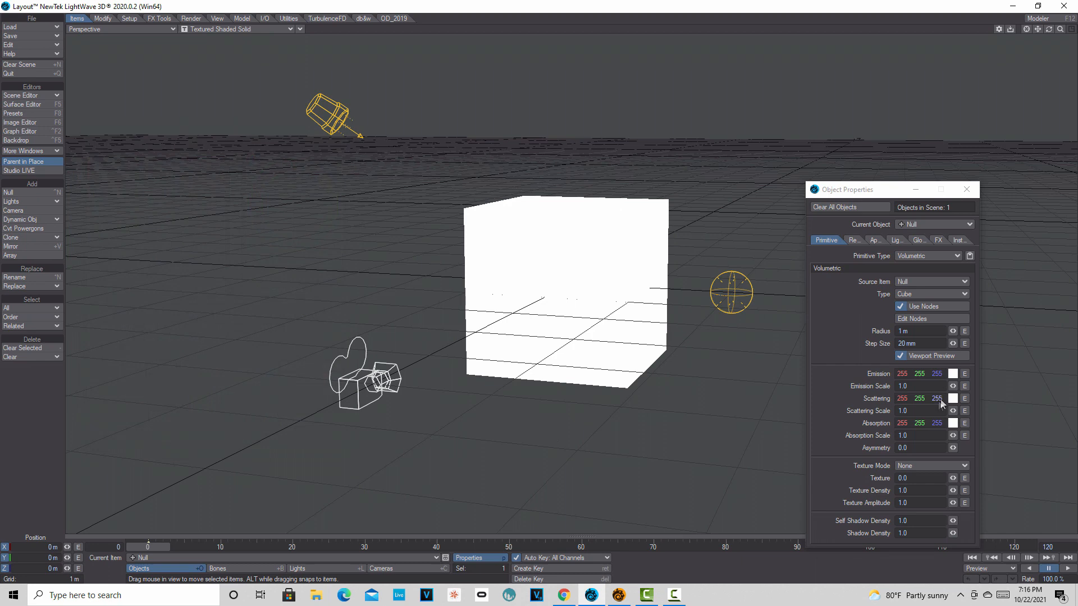
{"action": "left_click", "coordinate": [950, 467]}
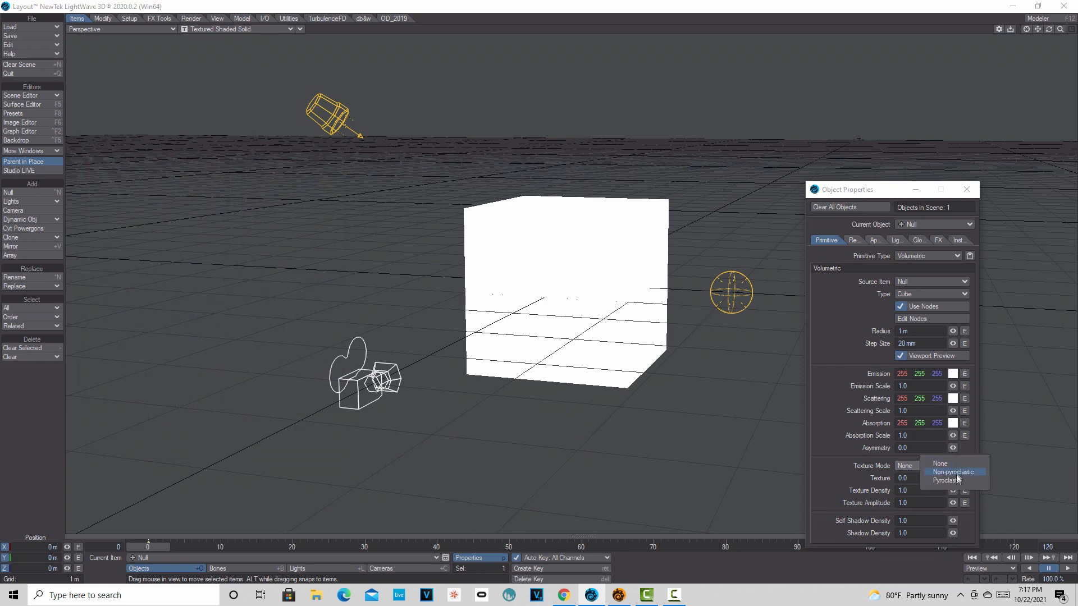
{"action": "left_click", "coordinate": [954, 472]}
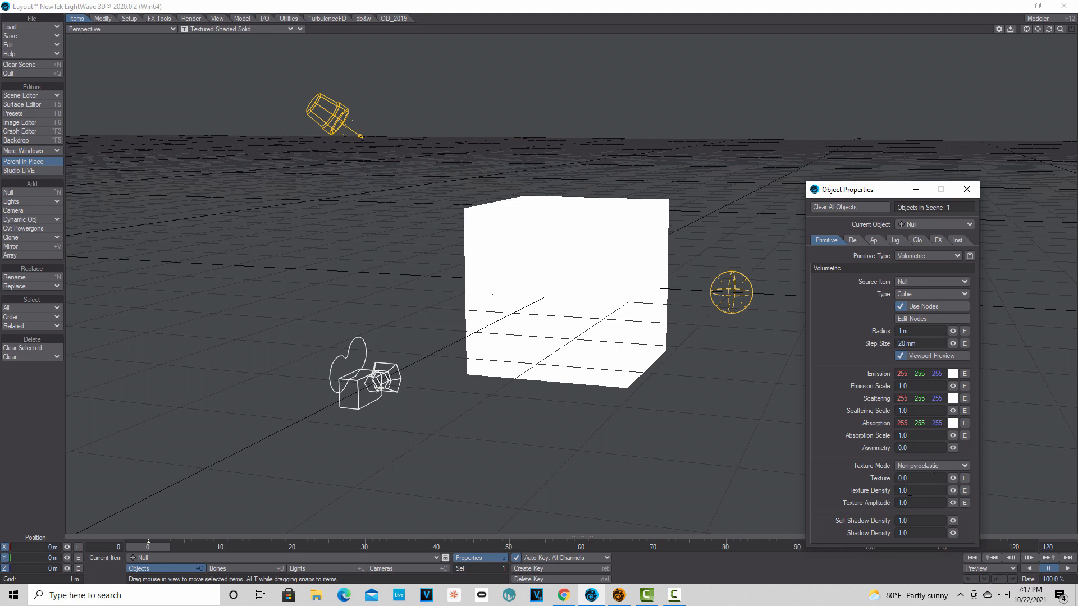
- Add a Turbulence 3D texture node and connect its Alpha output to the HyperVoxel Primitive's Texture input
{"action": "left_click", "coordinate": [934, 318]}
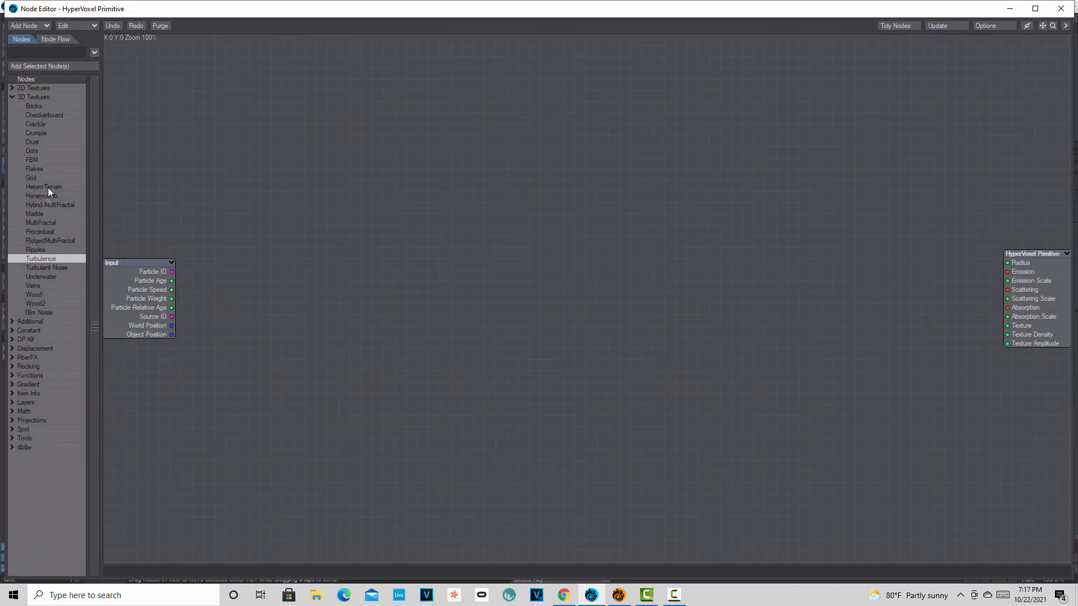
{"action": "double_click", "coordinate": [48, 260]}
{"action": "left_click_drag", "start_coordinate": [586, 234], "coordinate": [777, 238]}
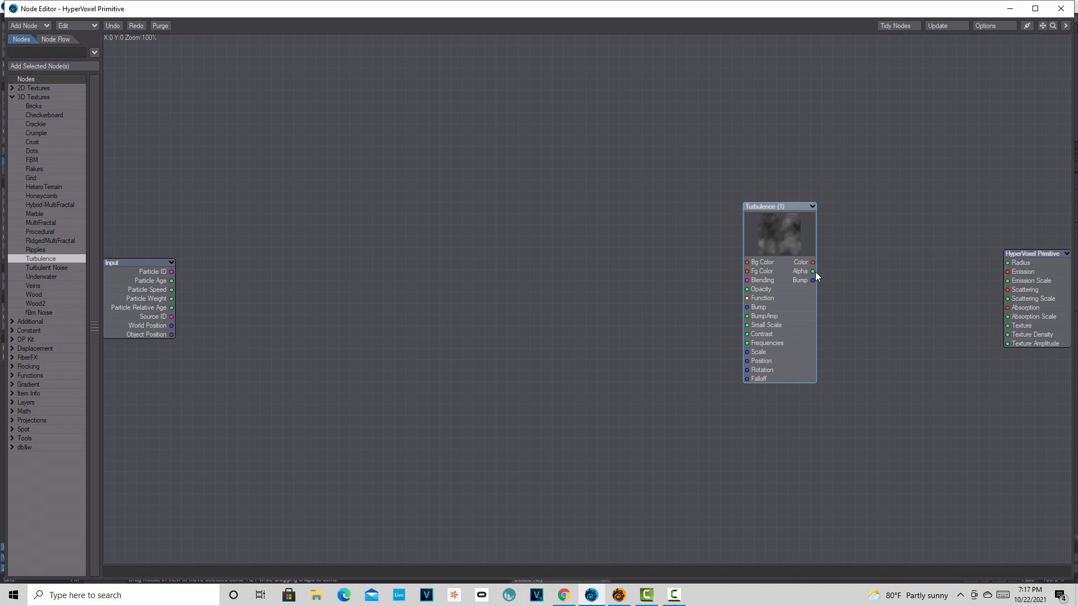
{"action": "left_click_drag", "start_coordinate": [815, 271], "coordinate": [1006, 326]}
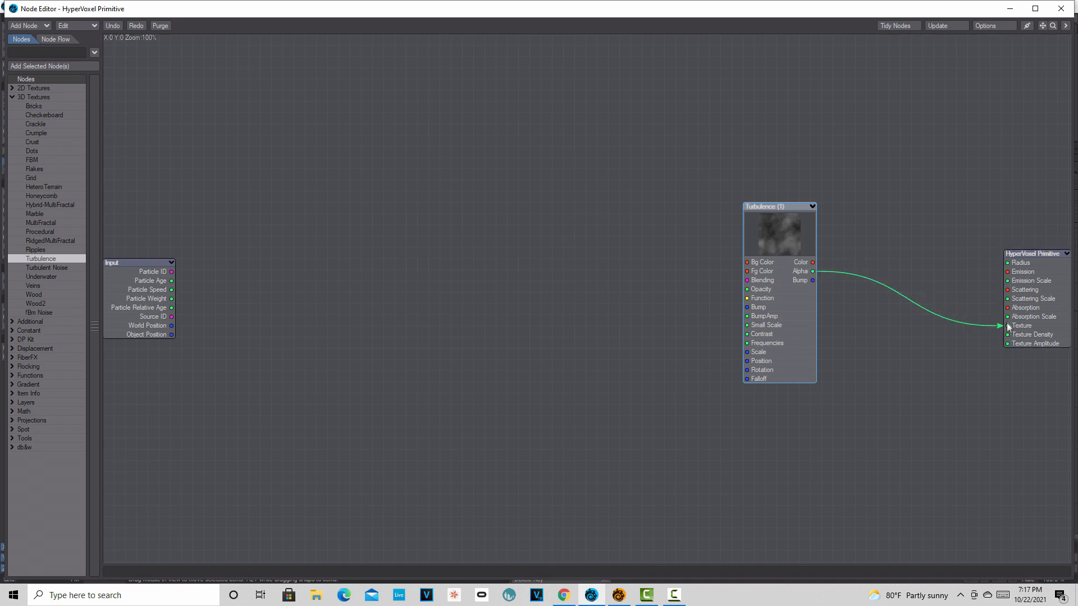
{"action": "left_click", "coordinate": [1016, 9]}
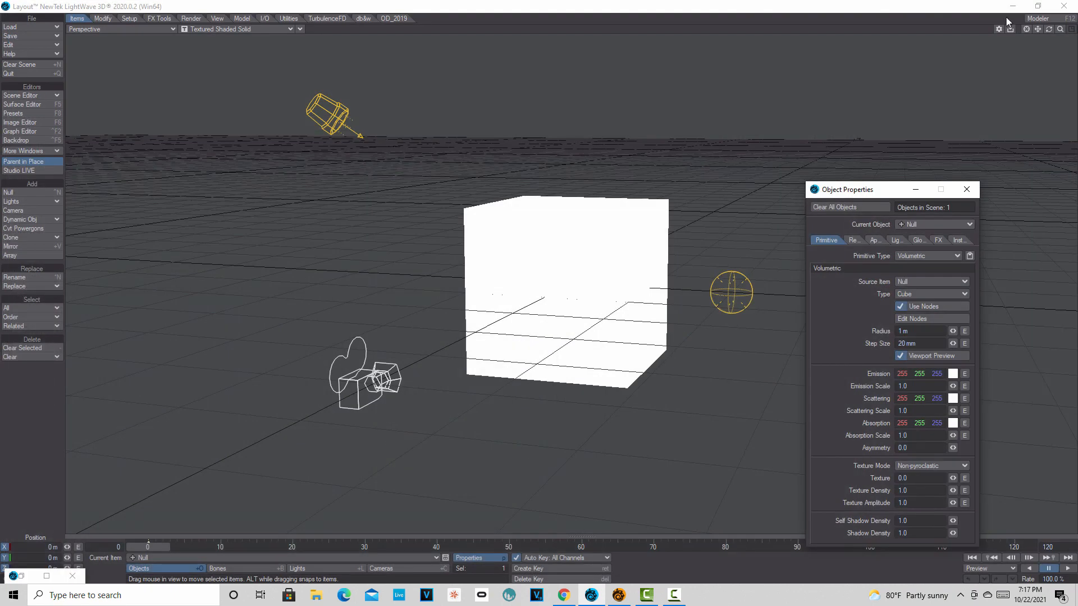
- Switch the perspective viewport to VPR shading to preview the volumetric
{"action": "left_click", "coordinate": [301, 29]}
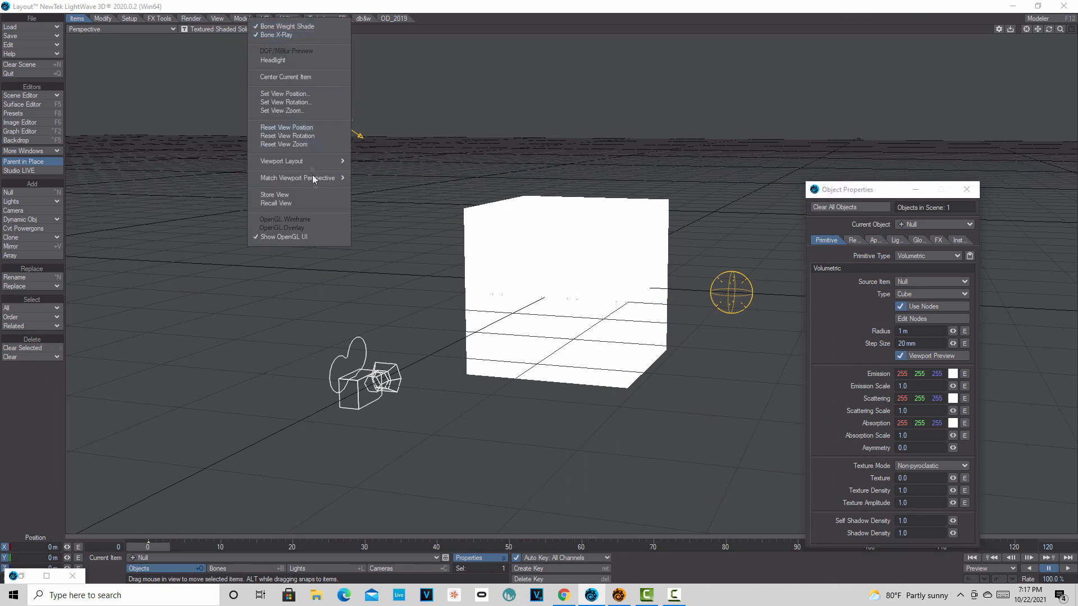
{"action": "mouse_move", "coordinate": [321, 178]}
{"action": "left_click", "coordinate": [387, 179]}
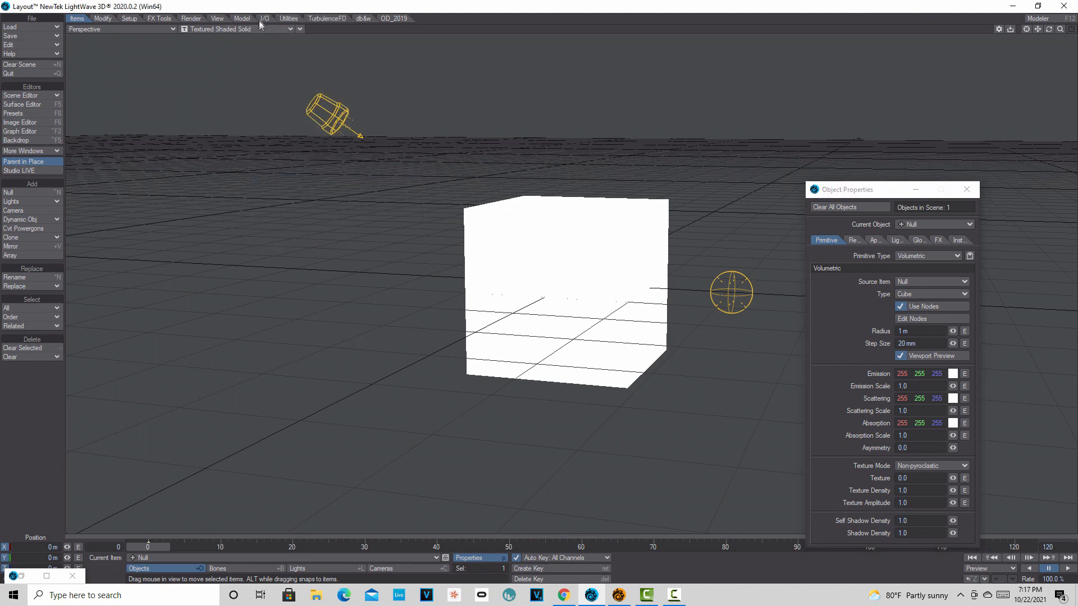
{"action": "left_click", "coordinate": [275, 29]}
{"action": "left_click", "coordinate": [267, 78]}
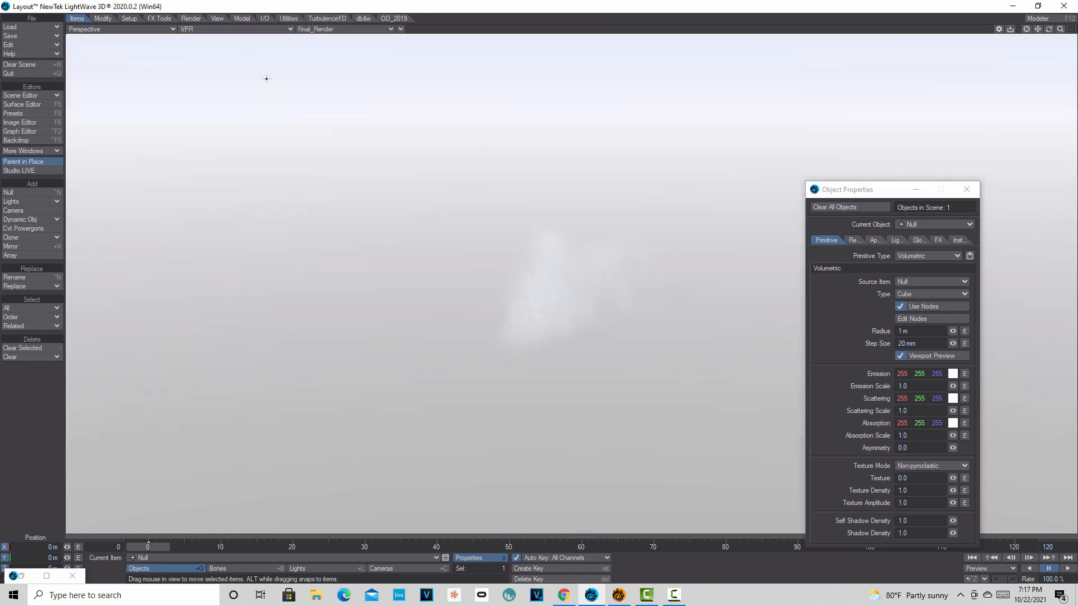
- Turn off the Backdrop environment, then close the effects and node editor windows and move the object properties aside
{"action": "left_click", "coordinate": [17, 140]}
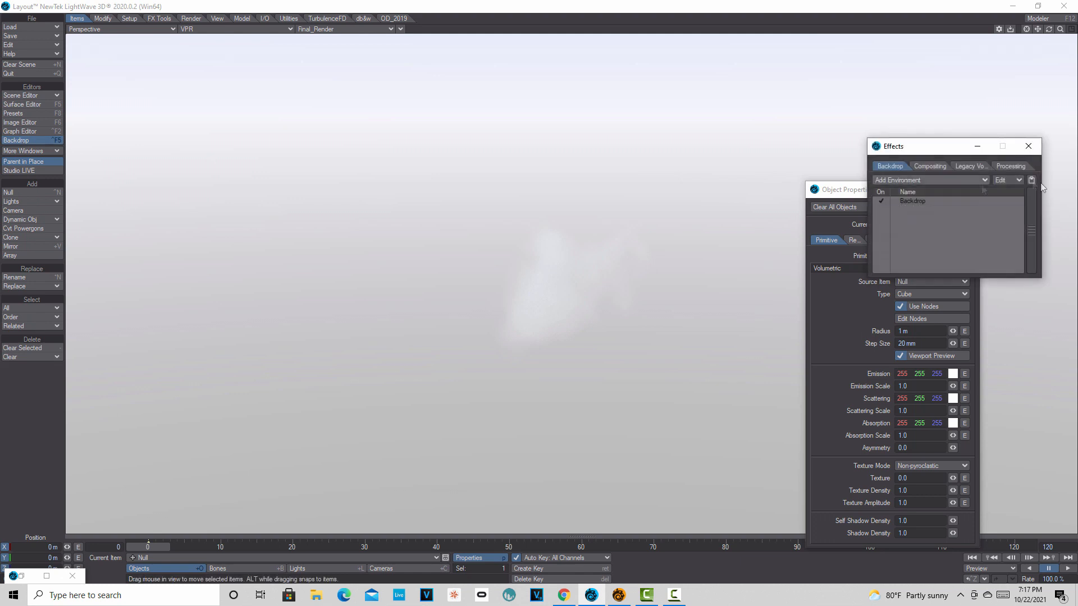
{"action": "left_click", "coordinate": [881, 203]}
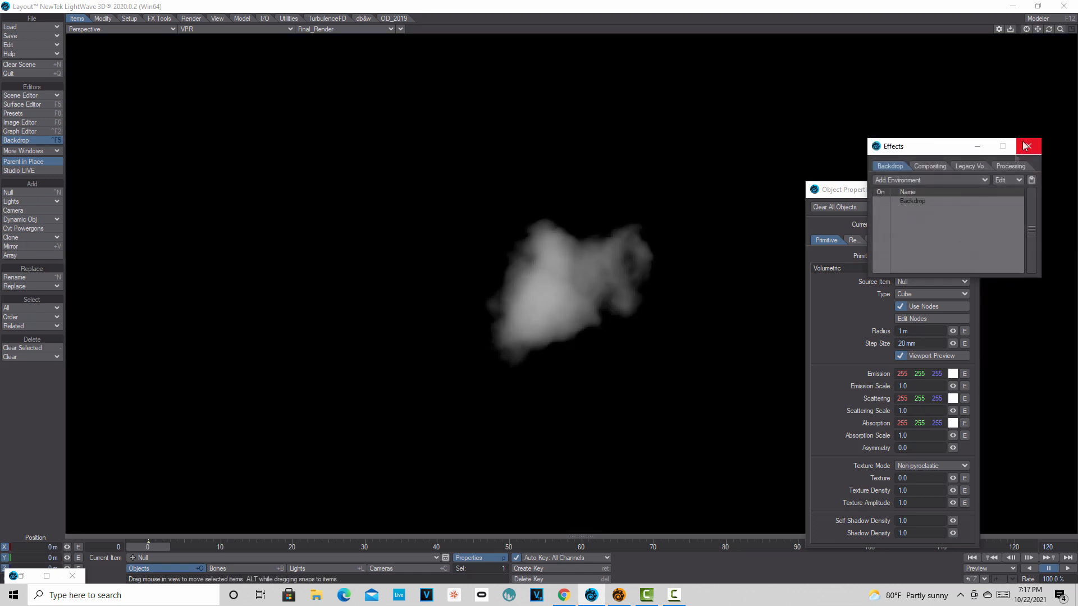
{"action": "left_click", "coordinate": [978, 146]}
{"action": "left_click_drag", "start_coordinate": [853, 192], "coordinate": [904, 105]}
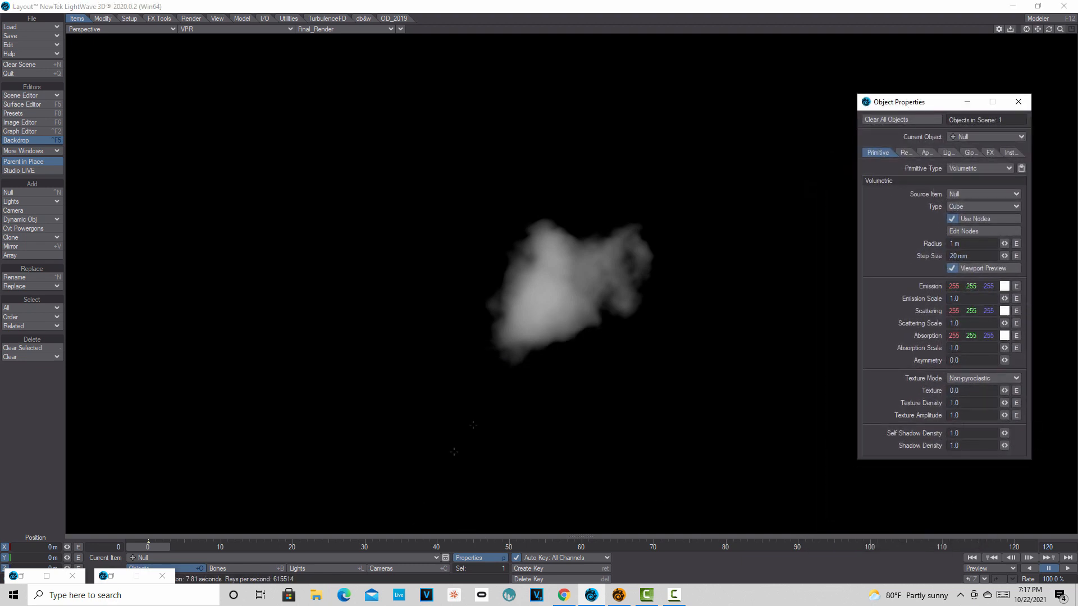
{"action": "left_click", "coordinate": [161, 575]}
{"action": "left_click", "coordinate": [72, 576]}
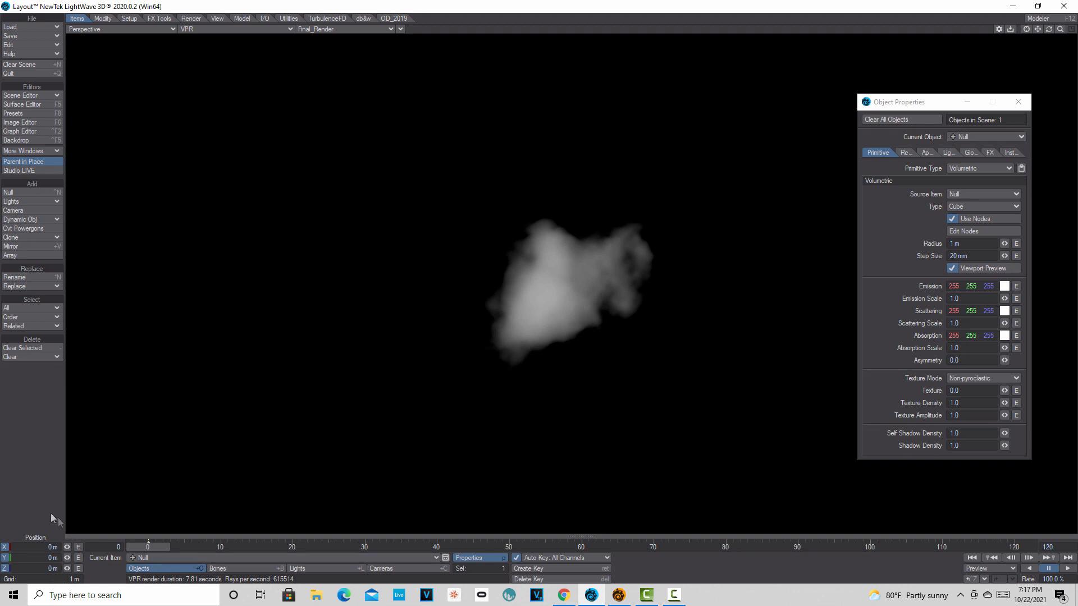
- Rotate the volumetric null and stretch it to 3.4 in X, 1.3 in Y and 2.5 in Z
{"action": "left_click_drag", "start_coordinate": [66, 548], "coordinate": [57, 569]}
{"action": "key", "text": "y"}
{"action": "key", "text": "h"}
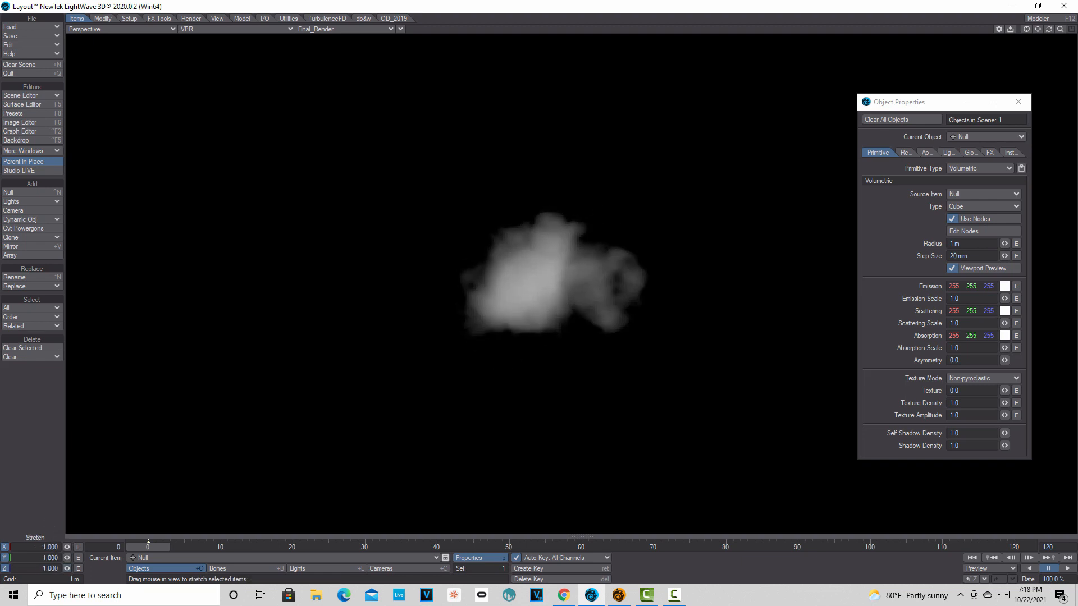
{"action": "left_click_drag", "start_coordinate": [68, 548], "coordinate": [79, 548]}
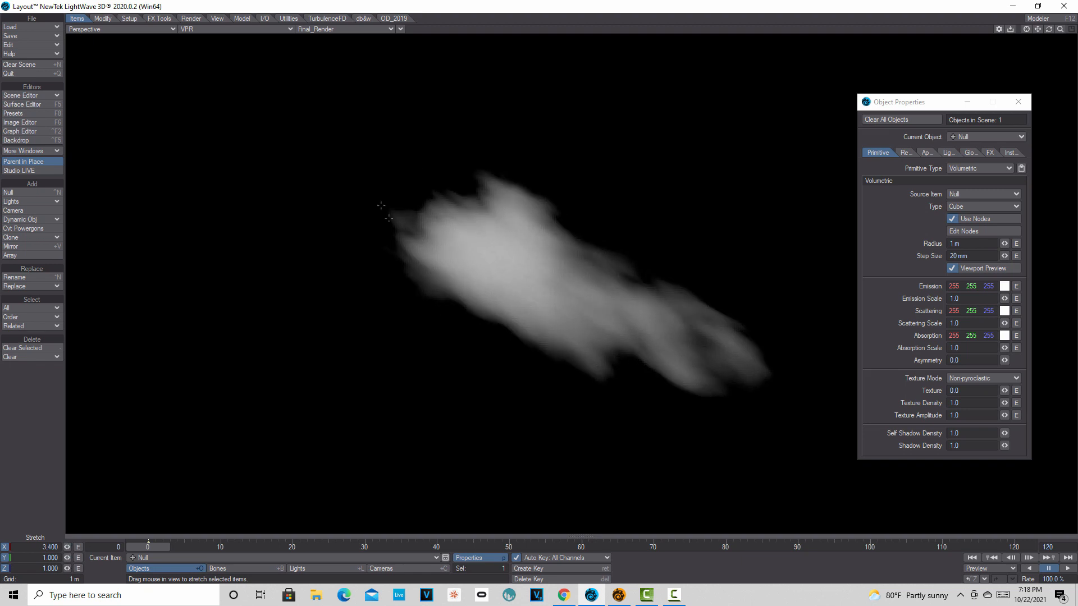
{"action": "mouse_move", "coordinate": [1048, 29]}
{"action": "left_mouse_down"}
{"action": "mouse_move", "coordinate": [1066, 30]}
{"action": "mouse_move", "coordinate": [1049, 29]}
{"action": "left_mouse_up"}
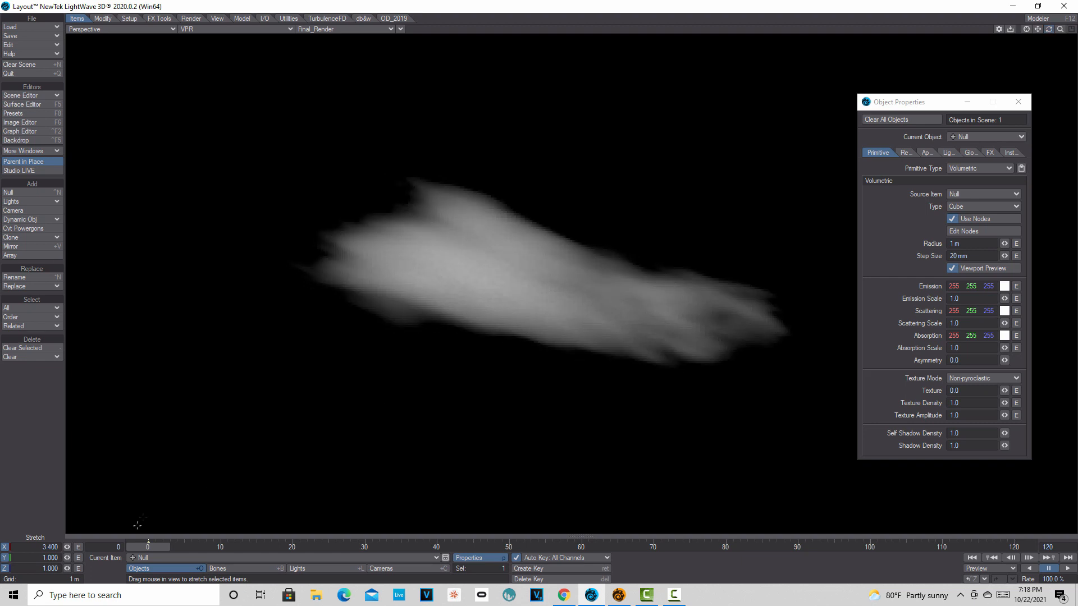
{"action": "mouse_move", "coordinate": [66, 558]}
{"action": "left_mouse_down"}
{"action": "mouse_move", "coordinate": [81, 558]}
{"action": "mouse_move", "coordinate": [69, 557]}
{"action": "mouse_move", "coordinate": [74, 566]}
{"action": "mouse_move", "coordinate": [86, 555]}
{"action": "left_mouse_up"}
{"action": "left_click_drag", "start_coordinate": [1049, 29], "coordinate": [247, 405]}
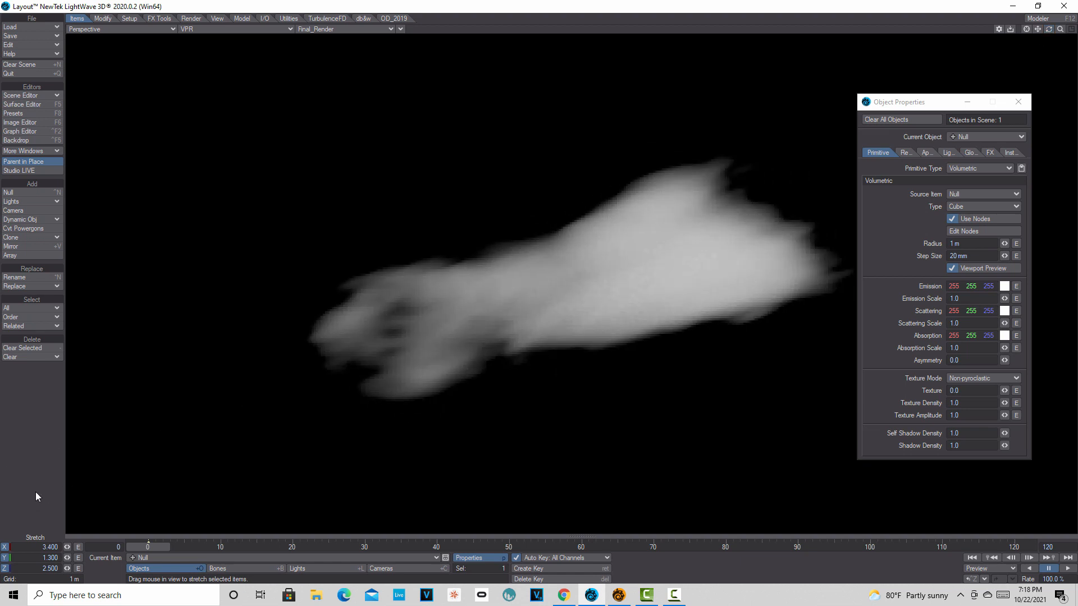
- Rotate the cloud to heading 56.30°, pitch -20.10° and bank -25.50°, and stretch it to 3.7 in X
{"action": "key", "text": "y"}
{"action": "mouse_move", "coordinate": [66, 558]}
{"action": "left_mouse_down"}
{"action": "mouse_move", "coordinate": [26, 557]}
{"action": "mouse_move", "coordinate": [98, 547]}
{"action": "mouse_move", "coordinate": [73, 547]}
{"action": "mouse_move", "coordinate": [72, 573]}
{"action": "mouse_move", "coordinate": [63, 568]}
{"action": "mouse_move", "coordinate": [79, 558]}
{"action": "mouse_move", "coordinate": [74, 546]}
{"action": "mouse_move", "coordinate": [93, 547]}
{"action": "mouse_move", "coordinate": [56, 558]}
{"action": "left_mouse_up"}
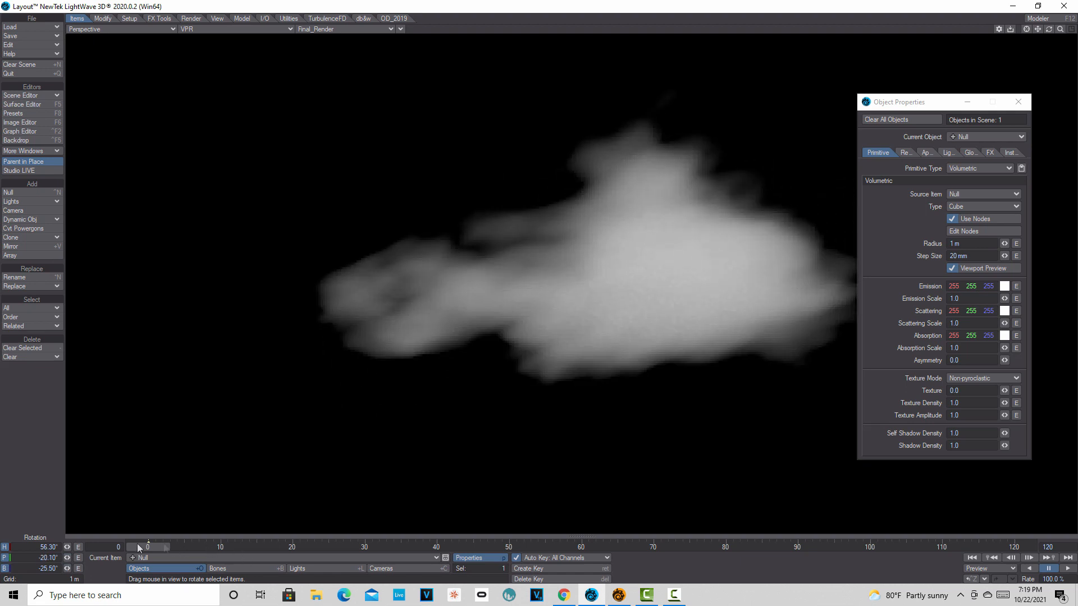
{"action": "key", "text": "h"}
{"action": "left_click_drag", "start_coordinate": [67, 547], "coordinate": [63, 547]}
- Set the cloud's texture density to 0.244 and its scattering color to black
{"action": "left_click_drag", "start_coordinate": [1004, 403], "coordinate": [999, 403]}
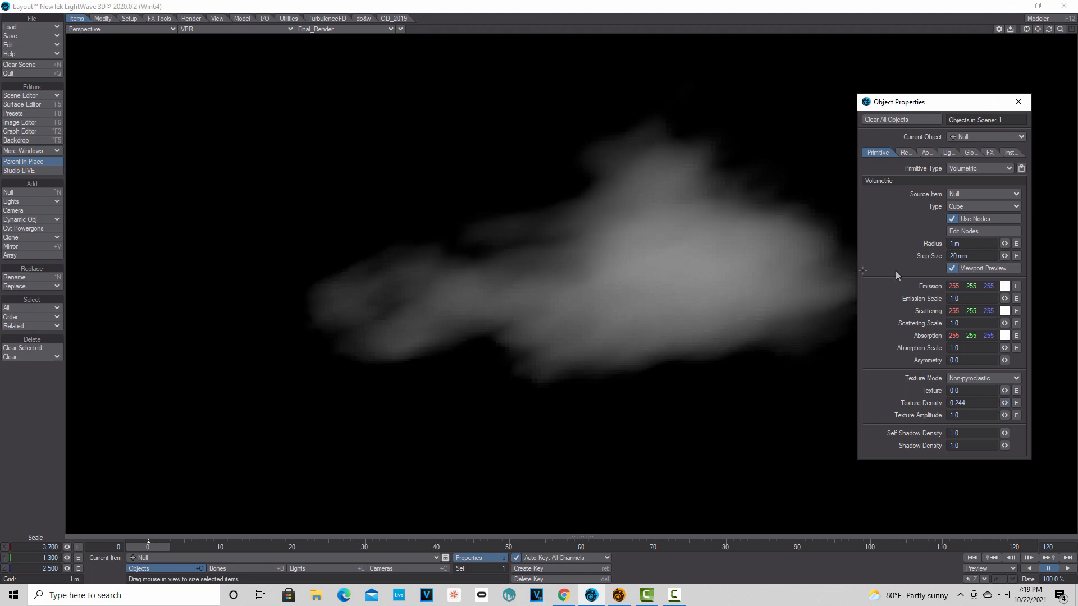
{"action": "left_click", "coordinate": [1005, 311]}
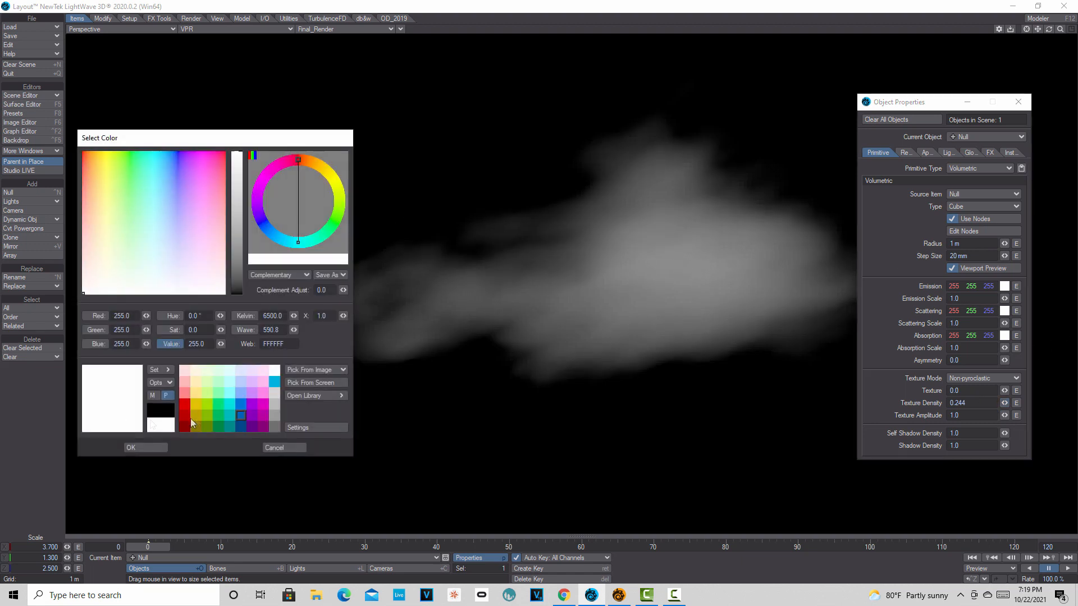
{"action": "left_click", "coordinate": [160, 411]}
{"action": "left_click", "coordinate": [142, 449]}
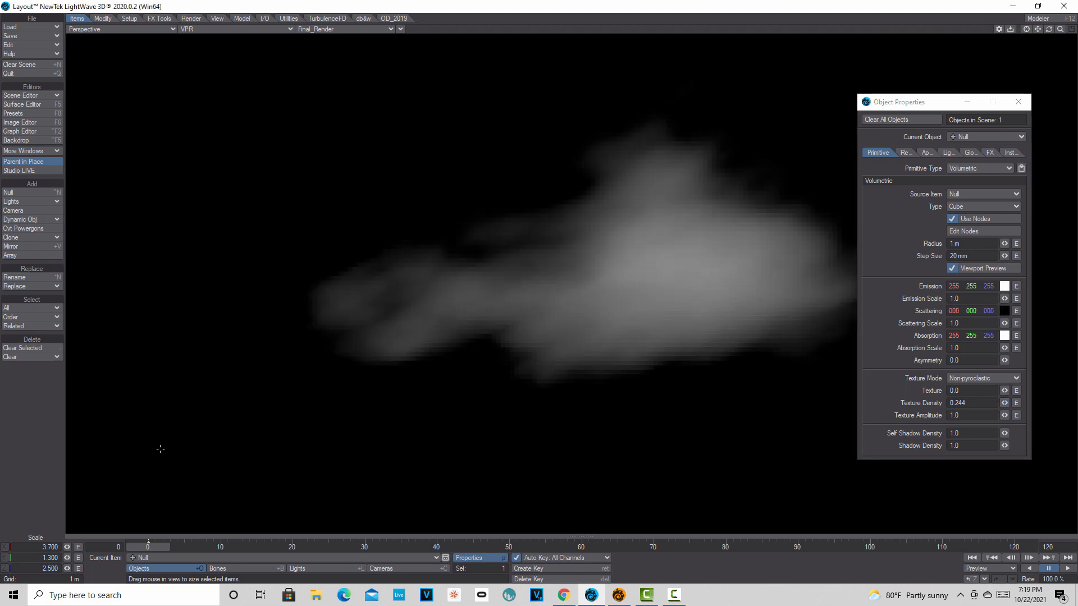
- Set the cloud's absorption color to black
{"action": "left_click", "coordinate": [1004, 336]}
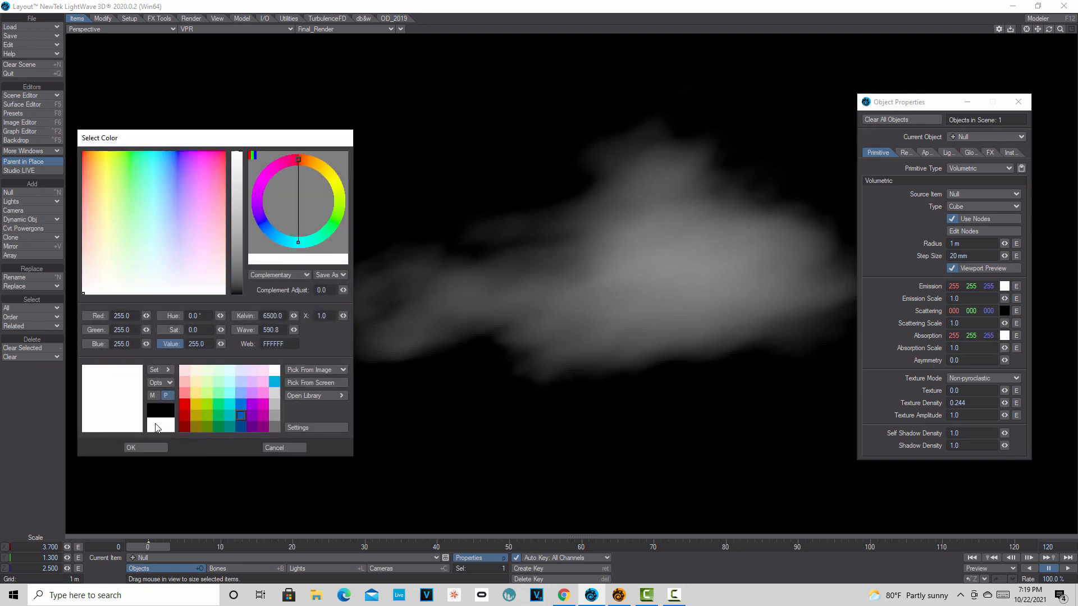
{"action": "left_click", "coordinate": [148, 446]}
{"action": "left_click", "coordinate": [1004, 335]}
{"action": "left_click", "coordinate": [154, 412]}
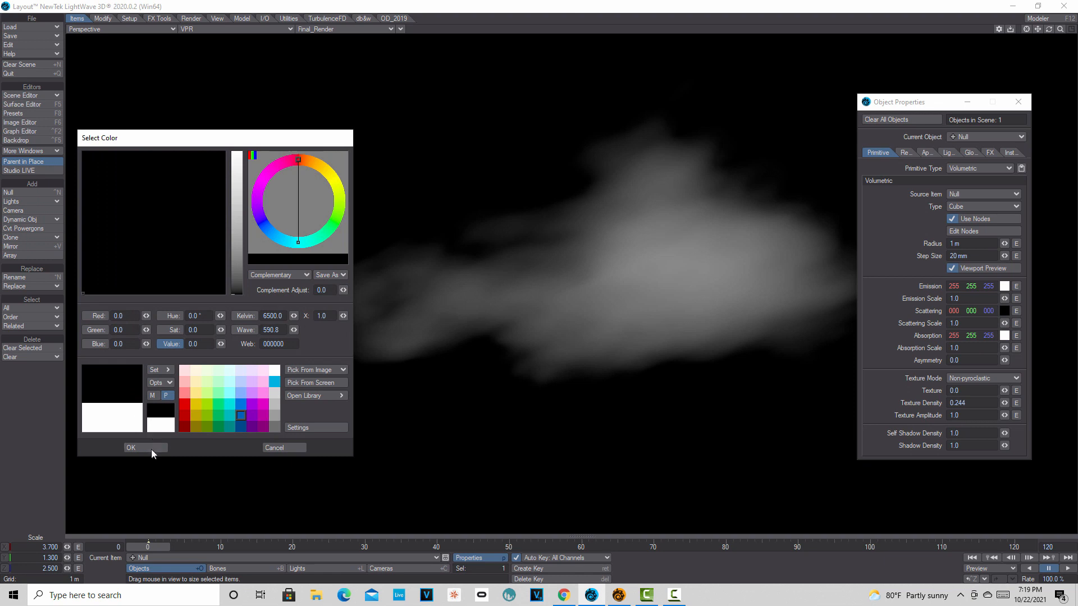
{"action": "left_click", "coordinate": [135, 448]}
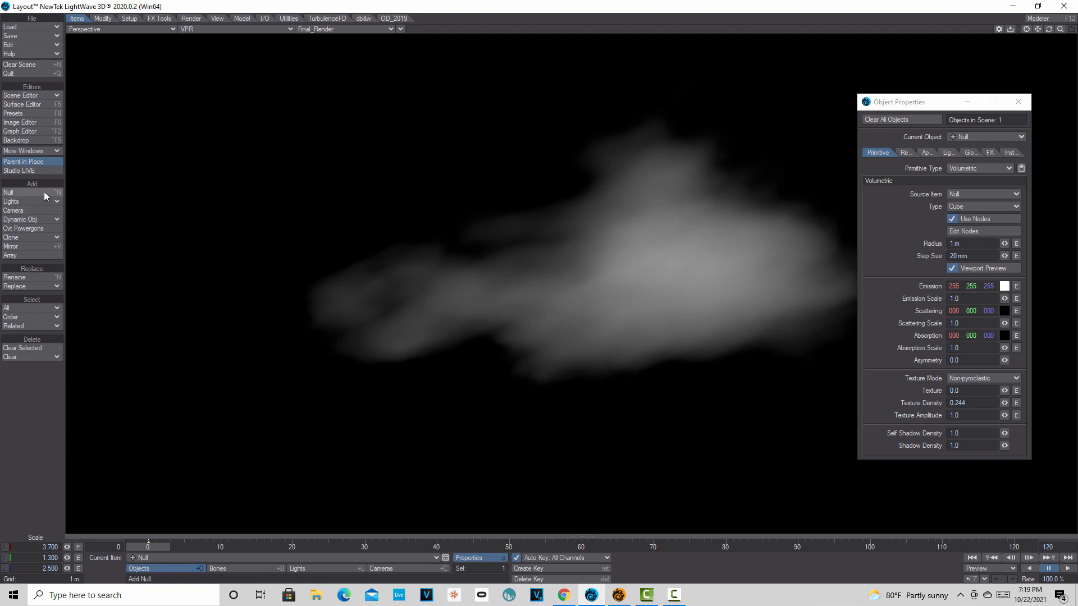
- Clone the cloud's null once
{"action": "left_click", "coordinate": [40, 238]}
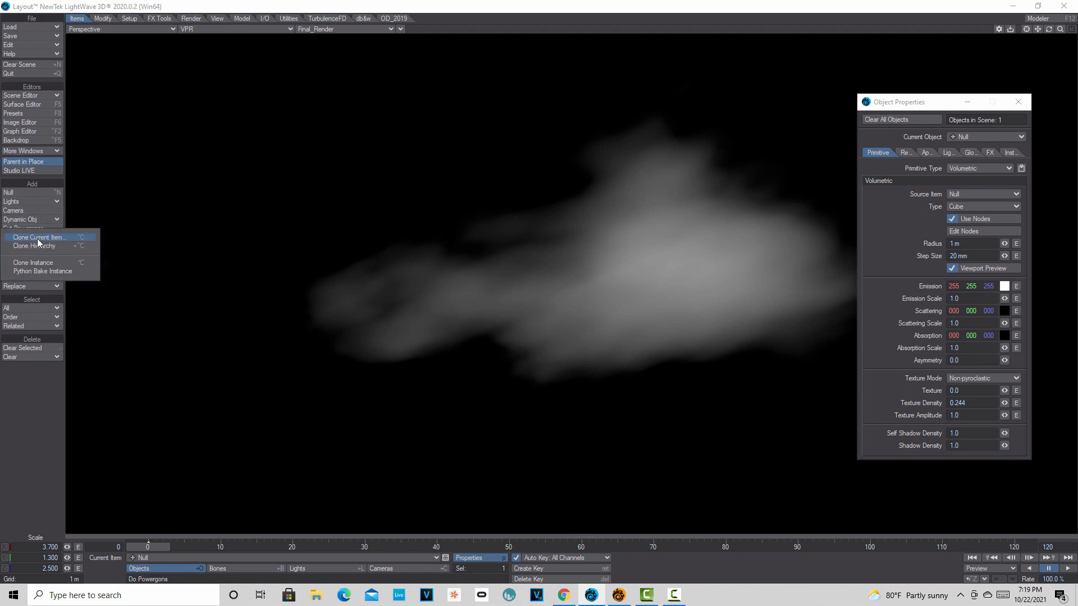
{"action": "left_click", "coordinate": [68, 237]}
{"action": "left_click", "coordinate": [256, 133]}
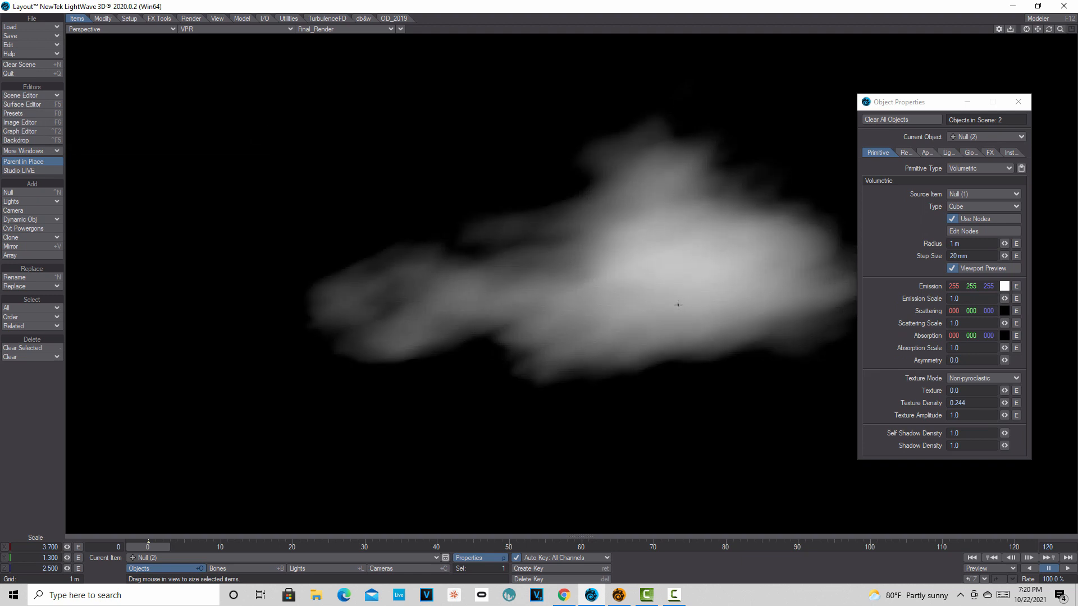
- Pitch the cloned cloud to -27.10° and move it along X beside the original
{"action": "key", "text": "y"}
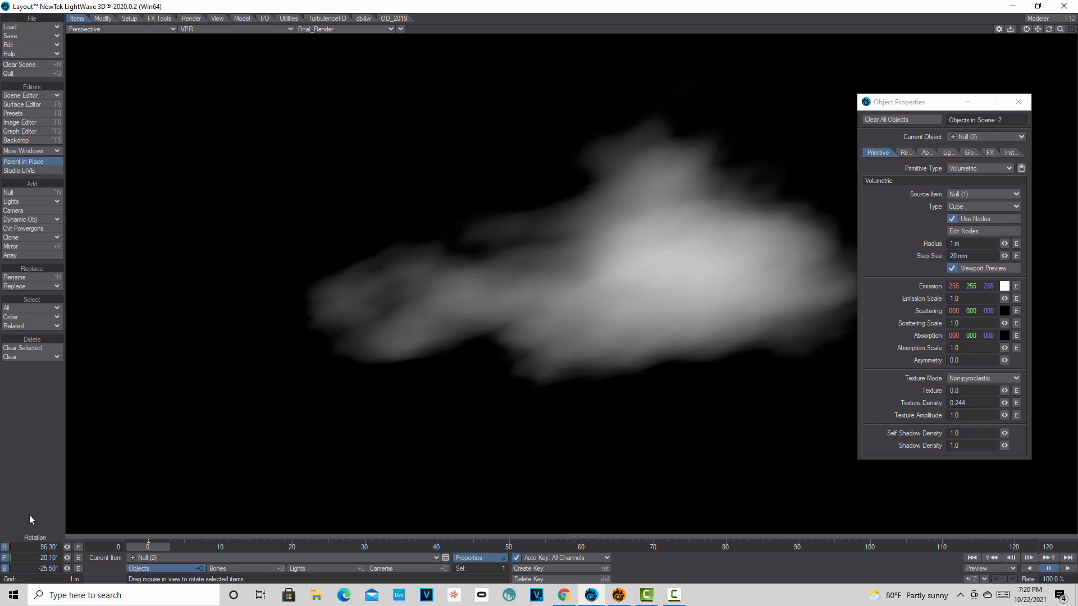
{"action": "left_click_drag", "start_coordinate": [68, 558], "coordinate": [17, 559]}
{"action": "key", "text": "t"}
{"action": "left_click_drag", "start_coordinate": [68, 548], "coordinate": [59, 523]}
- Stretch the cloned cloud to 4.7 in X and 0.3 in Y
{"action": "key", "text": "h"}
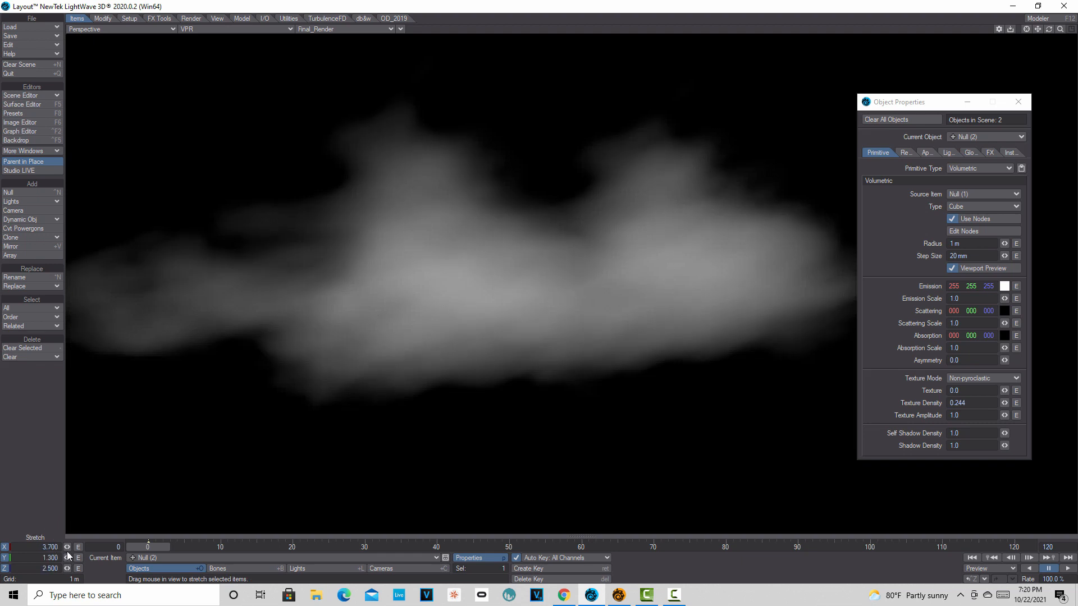
{"action": "mouse_move", "coordinate": [85, 547]}
{"action": "left_mouse_down"}
{"action": "mouse_move", "coordinate": [107, 547]}
{"action": "mouse_move", "coordinate": [43, 558]}
{"action": "mouse_move", "coordinate": [66, 558]}
{"action": "left_mouse_up"}
{"action": "key", "text": "y"}
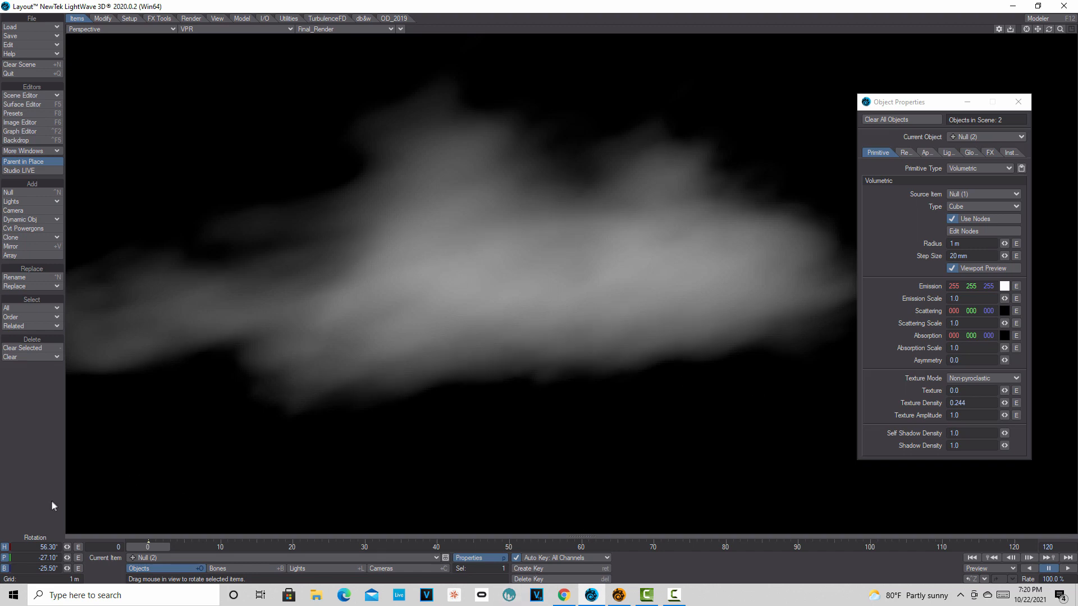
{"action": "key", "text": "shift+h"}
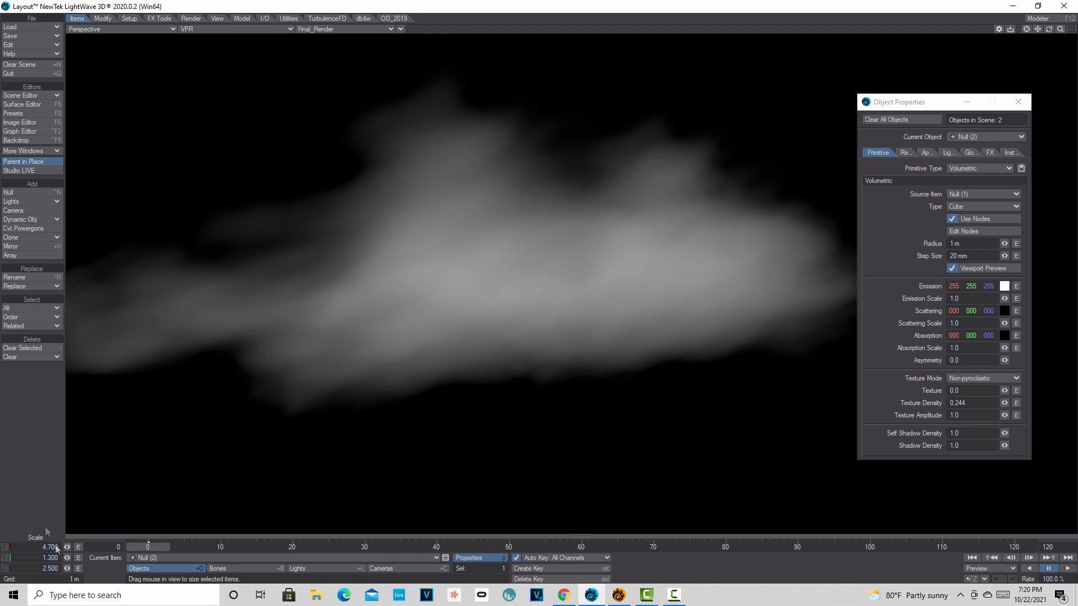
{"action": "key", "text": "space"}
{"action": "left_click_drag", "start_coordinate": [67, 558], "coordinate": [62, 557]}
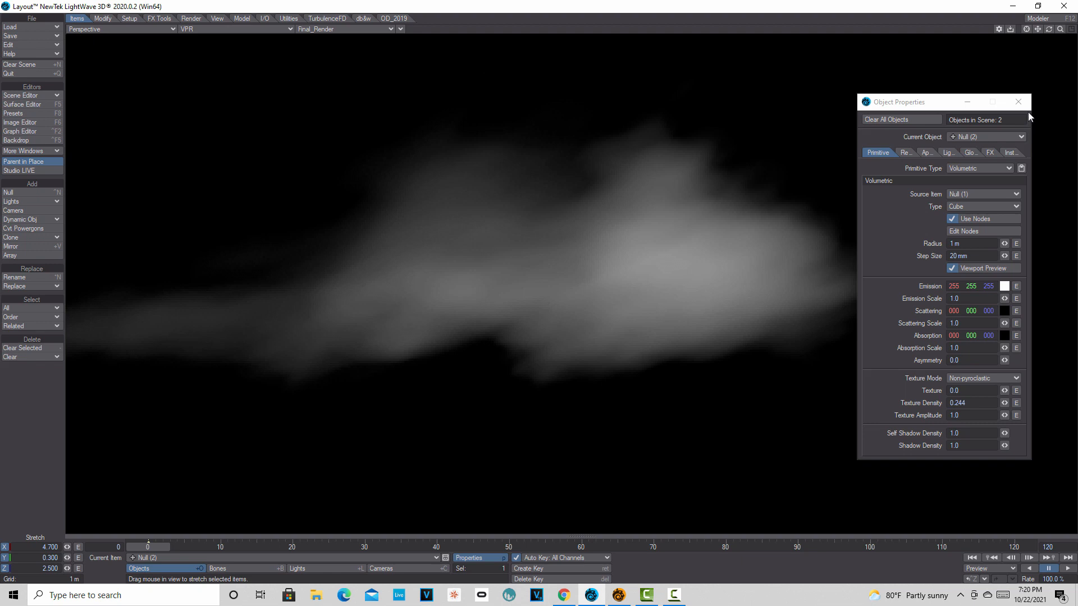
- Set the clone's texture amplitude to 0.938 and close the object properties
{"action": "left_click_drag", "start_coordinate": [1004, 415], "coordinate": [1003, 415]}
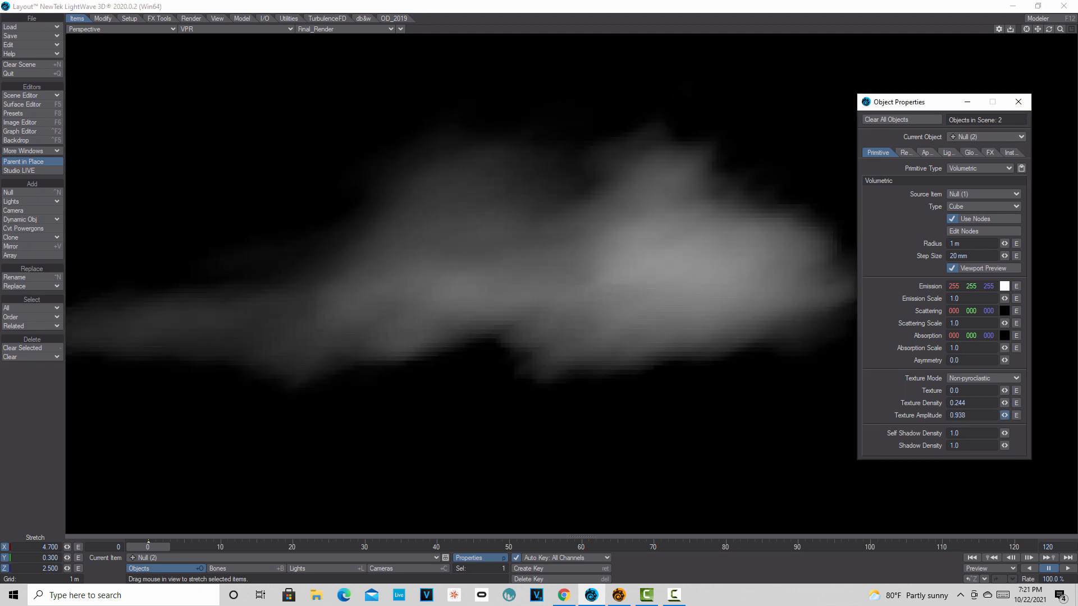
{"action": "left_click", "coordinate": [1018, 103]}
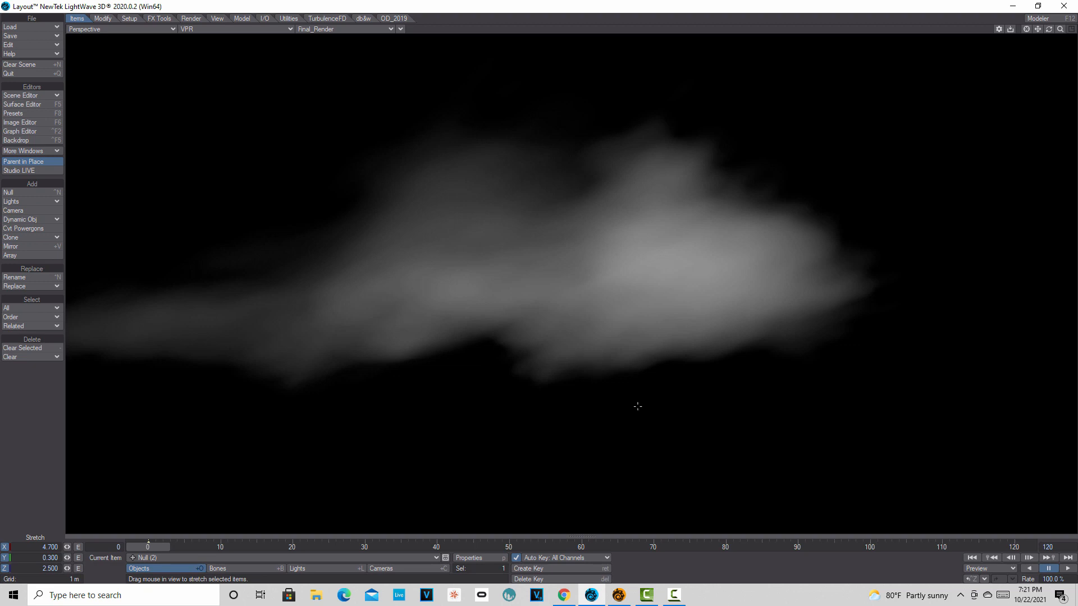
- Switch the viewport to a textured shaded solid top view that shows both cloud volumes and the light
{"action": "left_click", "coordinate": [290, 30]}
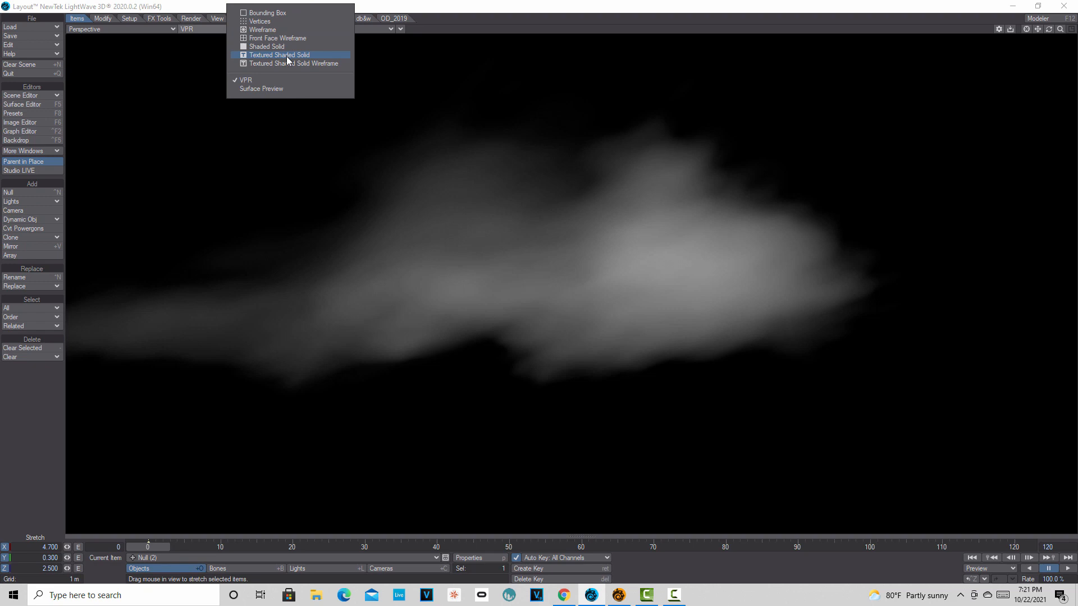
{"action": "left_click", "coordinate": [286, 56]}
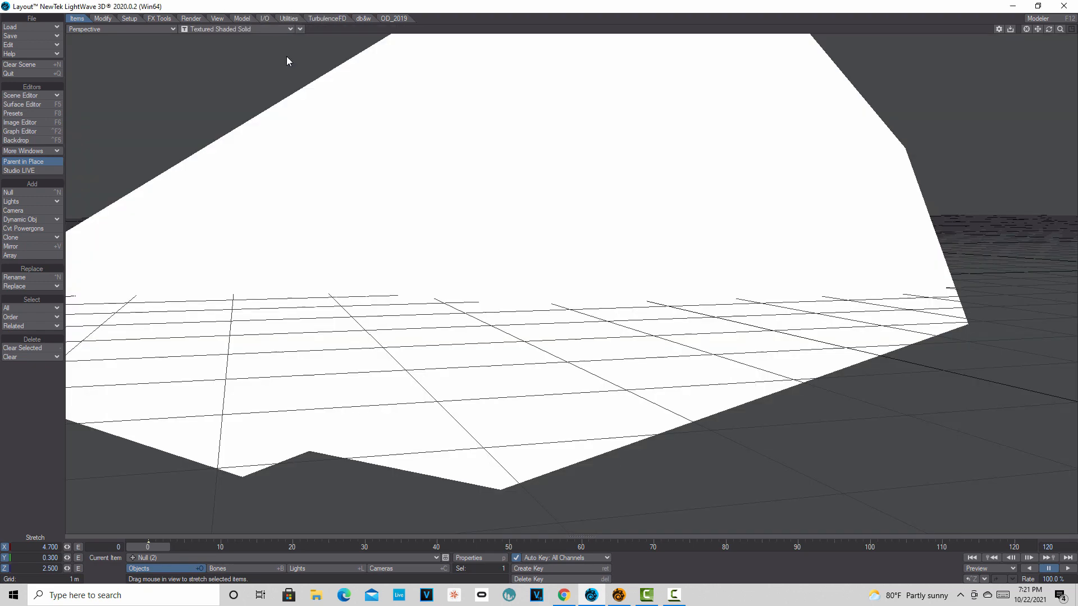
{"action": "left_click", "coordinate": [171, 28]}
{"action": "left_click", "coordinate": [174, 20]}
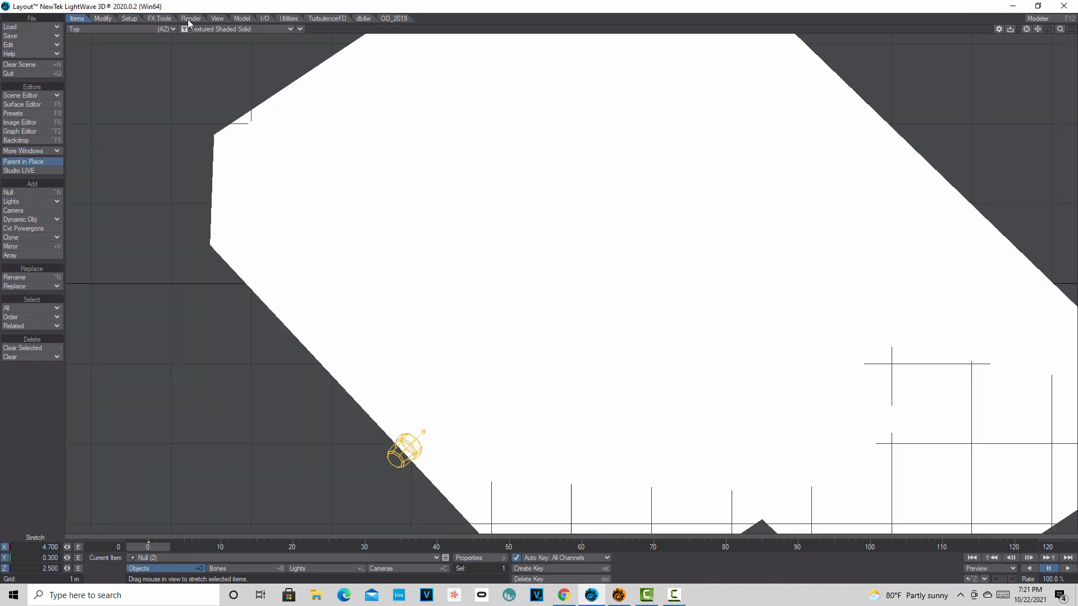
{"action": "left_click_drag", "start_coordinate": [1060, 28], "coordinate": [1033, 38]}
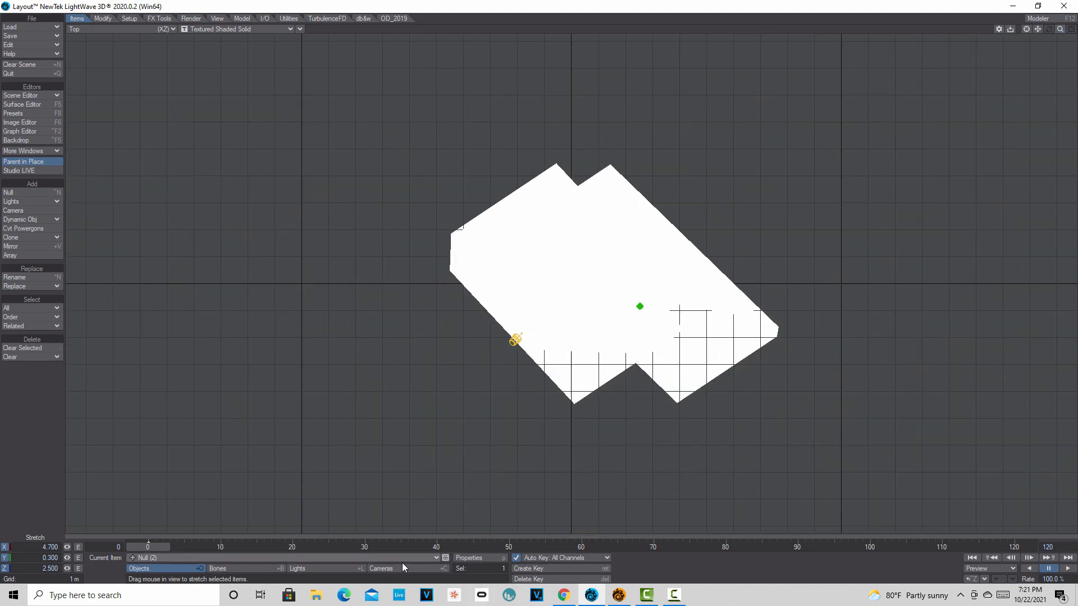
- Change the scene light's type to Spot in its properties
{"action": "left_click", "coordinate": [316, 569]}
{"action": "left_click", "coordinate": [477, 558]}
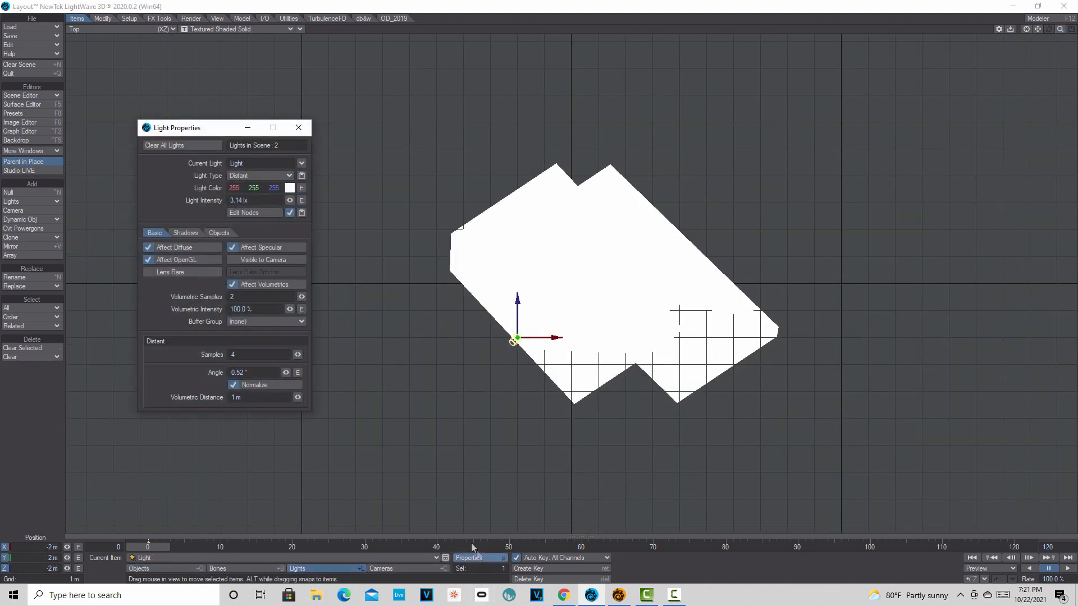
{"action": "left_click", "coordinate": [289, 176]}
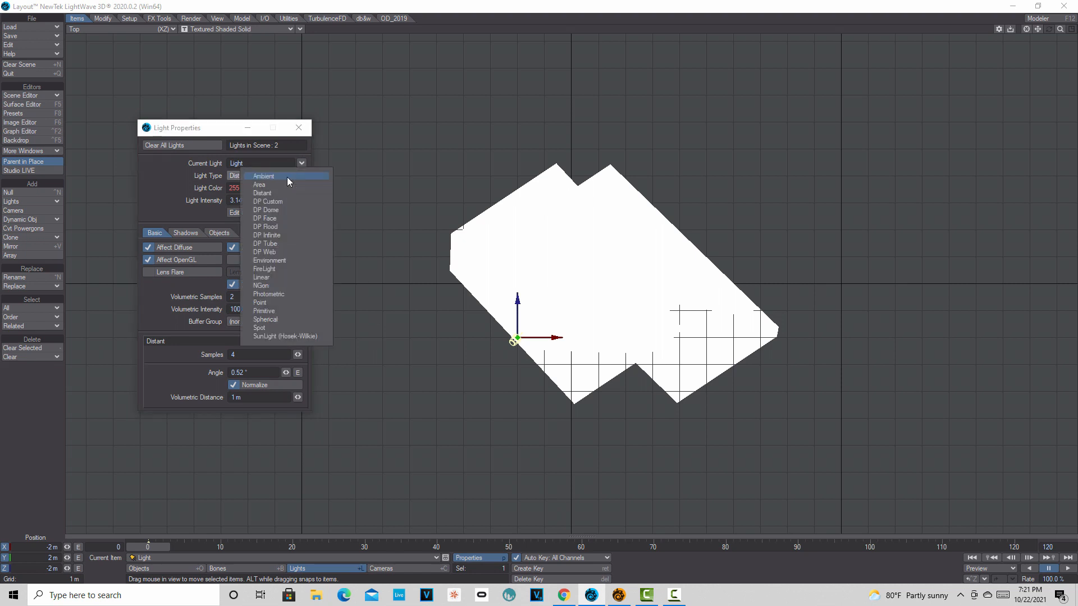
{"action": "left_click", "coordinate": [259, 328]}
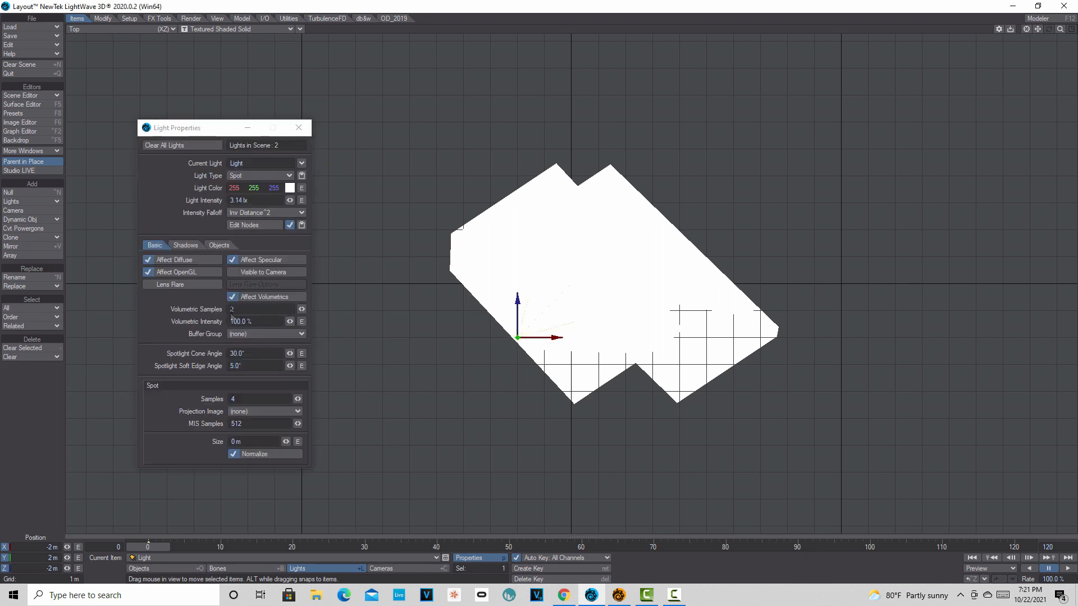
- Set the spotlight's volumetric samples to 4 and both its cone angle and soft edge angle to 90°
{"action": "left_click", "coordinate": [232, 309]}
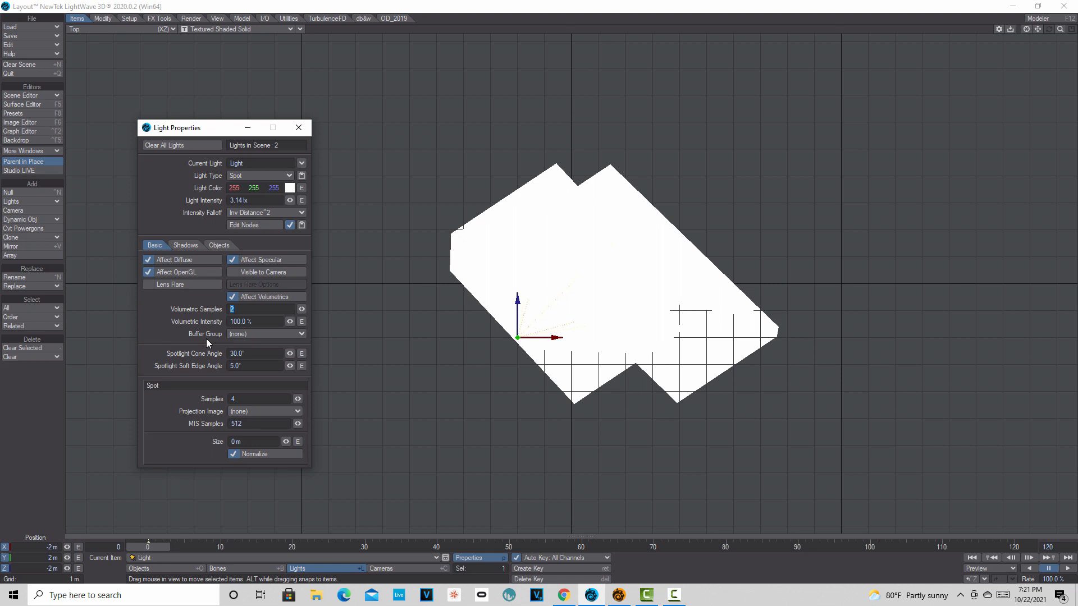
{"action": "type", "text": "4"}
{"action": "key", "text": "Tab"}
{"action": "type", "text": "9"}
{"action": "key", "text": "Tab"}
{"action": "type", "text": "9"}
{"action": "key", "text": "Return"}
- Turn off Normalize for the spotlight and set its size to 1 m
{"action": "left_click", "coordinate": [233, 454]}
{"action": "left_click", "coordinate": [244, 442]}
{"action": "type", "text": "1"}
- Move the spotlight behind the cloud to about Z 6.34 m, rotate its heading to 178.80° and close the light properties
{"action": "left_click_drag", "start_coordinate": [517, 324], "coordinate": [624, 101]}
{"action": "key", "text": "y"}
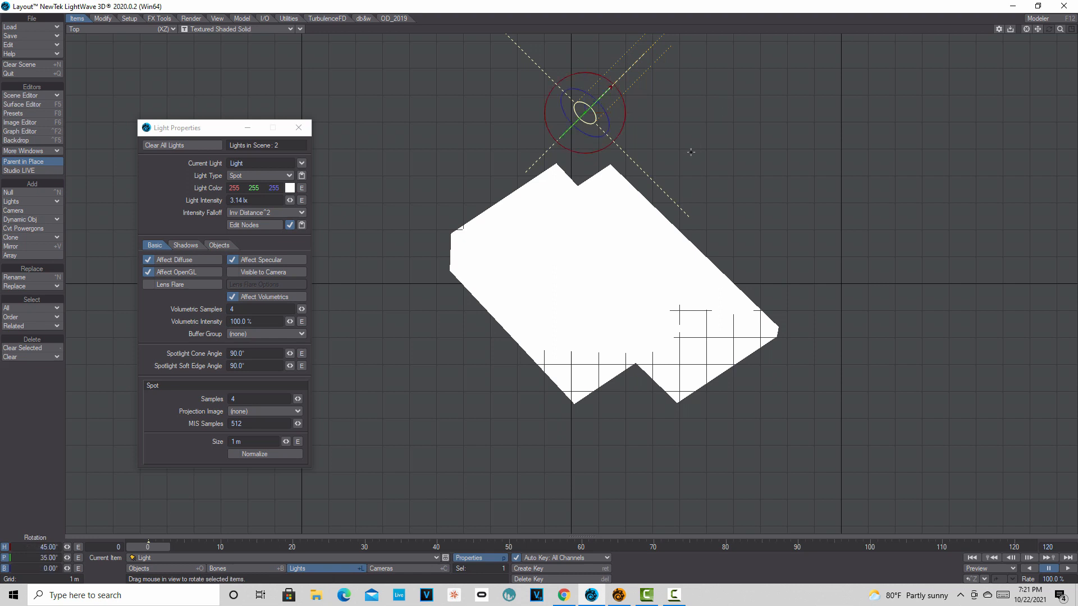
{"action": "left_click_drag", "start_coordinate": [613, 149], "coordinate": [585, 151]}
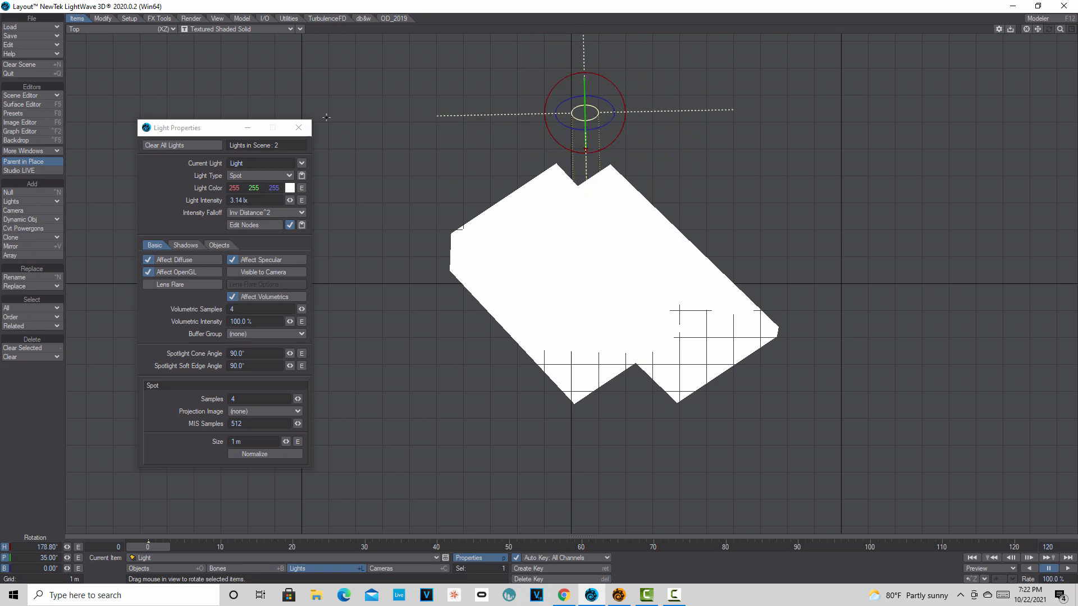
{"action": "left_click", "coordinate": [298, 130]}
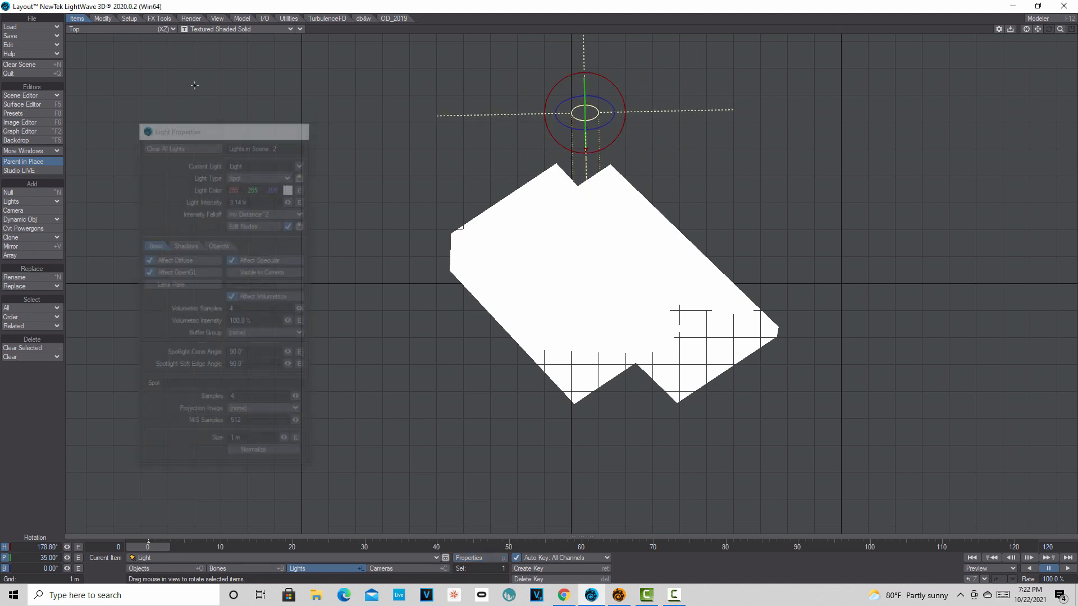
- Return the viewport to the perspective view and match the camera to that perspective
{"action": "left_click", "coordinate": [167, 28]}
{"action": "left_click", "coordinate": [172, 78]}
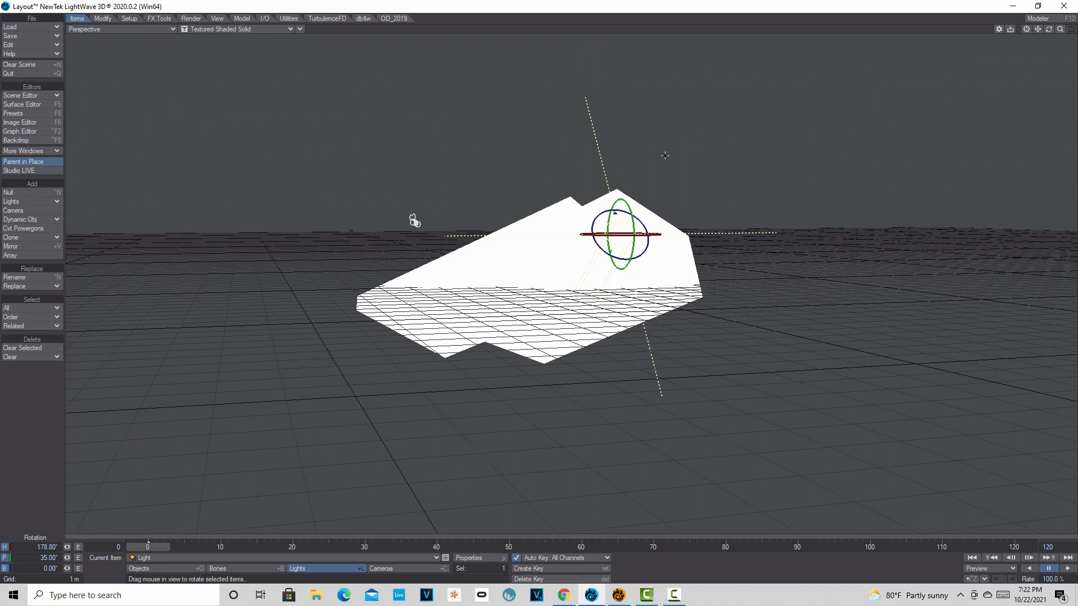
{"action": "left_click", "coordinate": [299, 30]}
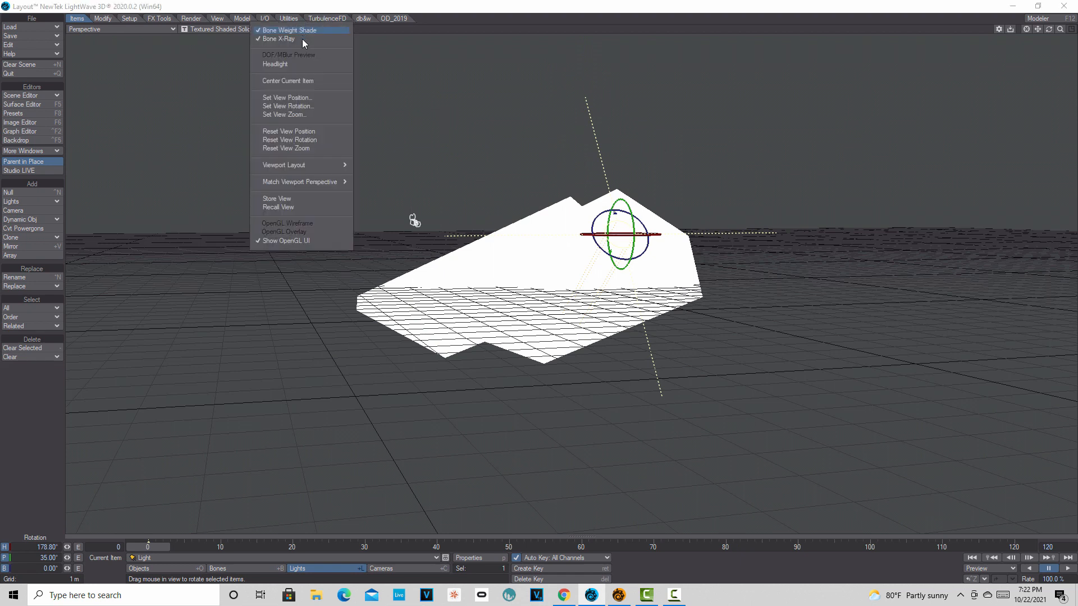
{"action": "mouse_move", "coordinate": [315, 182]}
{"action": "left_click", "coordinate": [397, 179]}
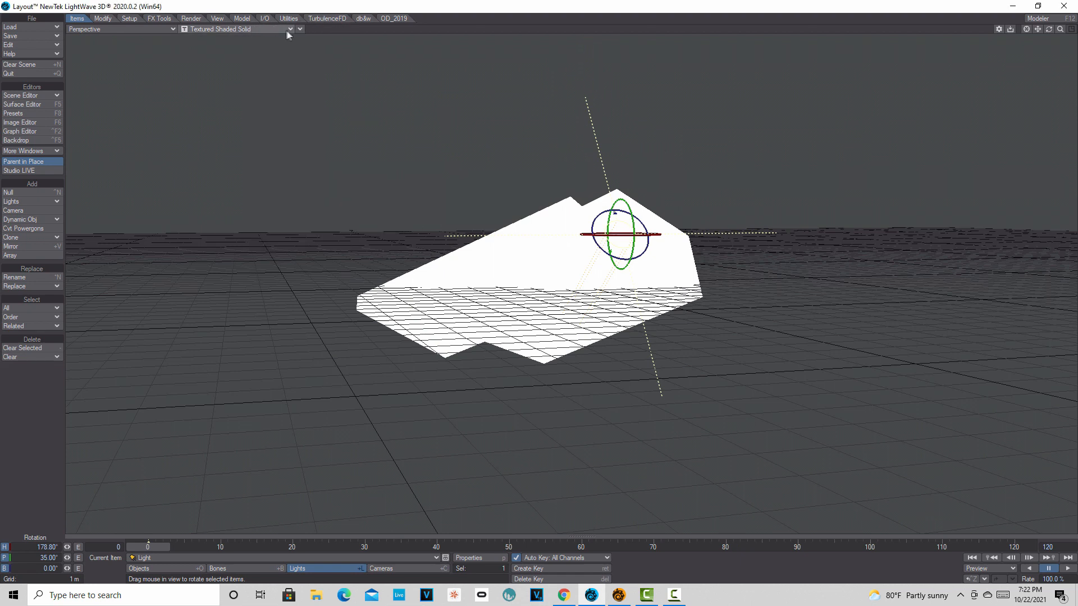
- Preview the scene in VPR and enable volumetric scattering in the render properties
{"action": "left_click", "coordinate": [214, 28]}
{"action": "left_click", "coordinate": [265, 79]}
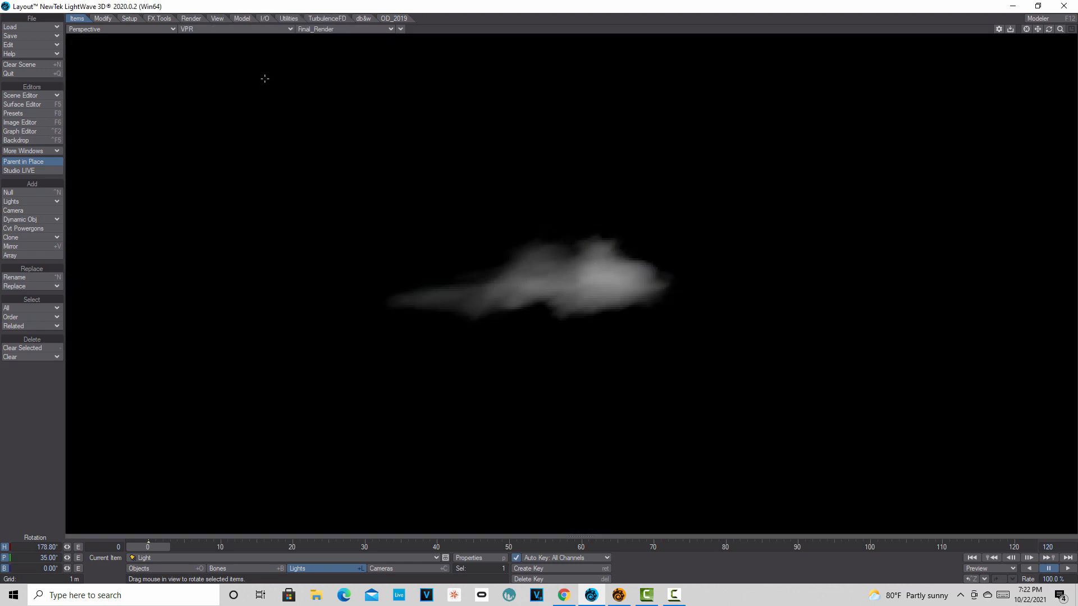
{"action": "left_click", "coordinate": [192, 19]}
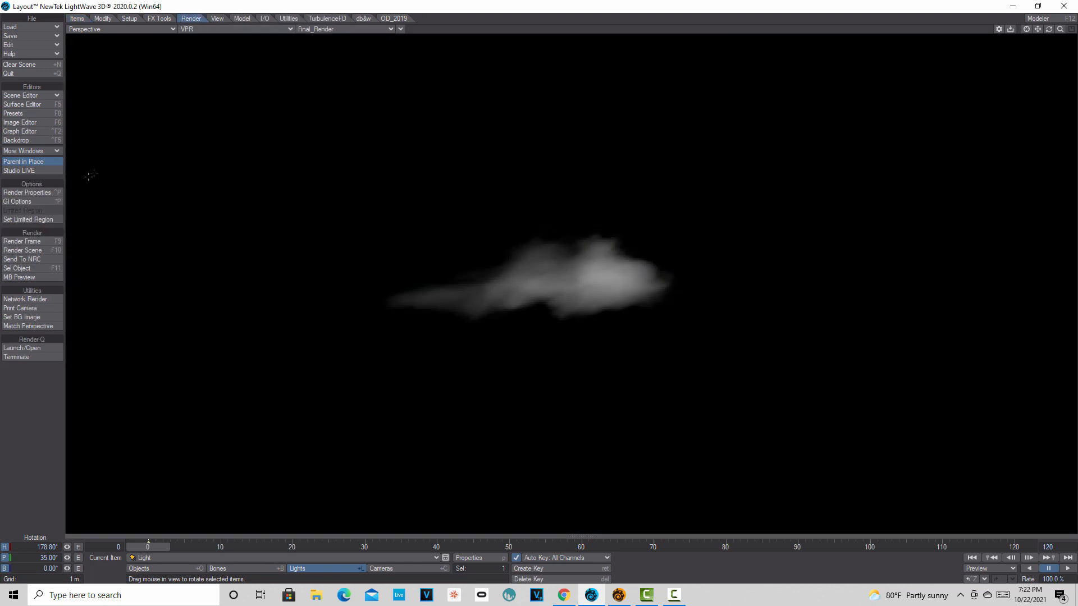
{"action": "left_click", "coordinate": [26, 196]}
{"action": "left_click", "coordinate": [127, 352]}
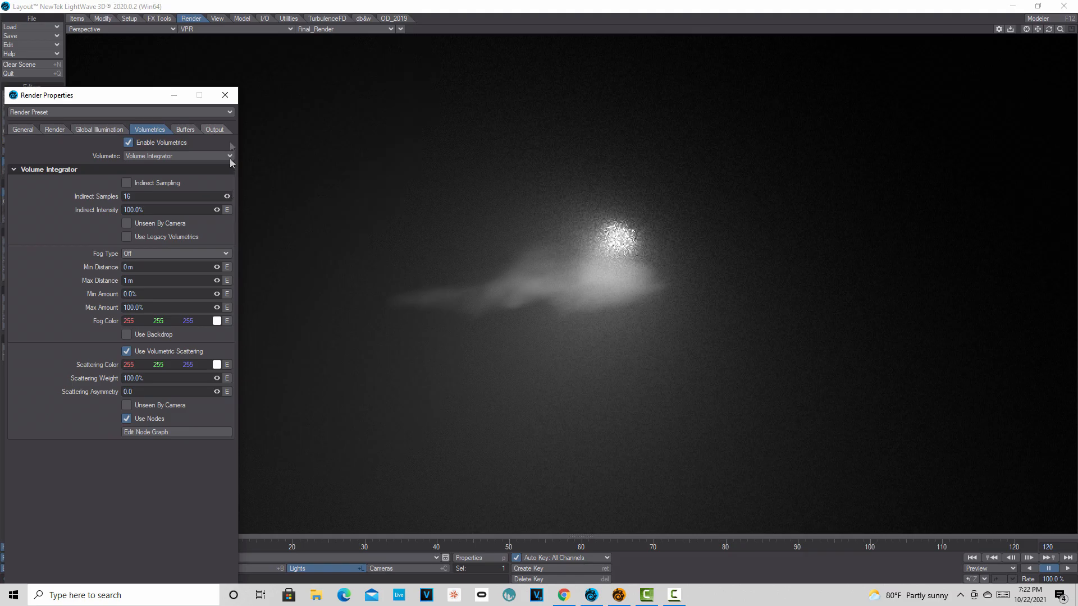
{"action": "left_click", "coordinate": [225, 95]}
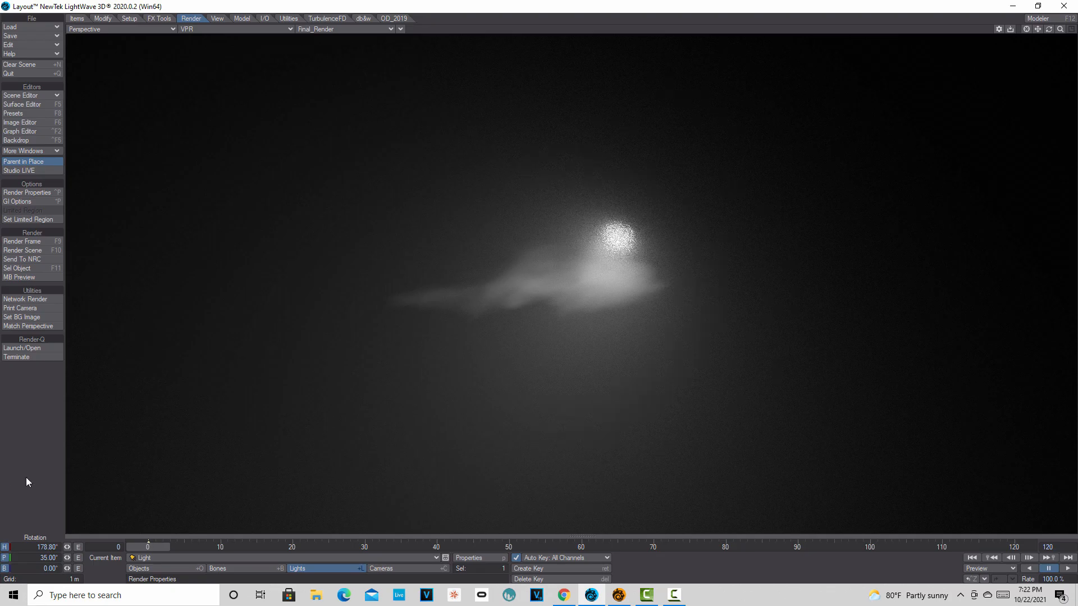
- Lower the spotlight to a Y position of 1.38 m
{"action": "key", "text": "t"}
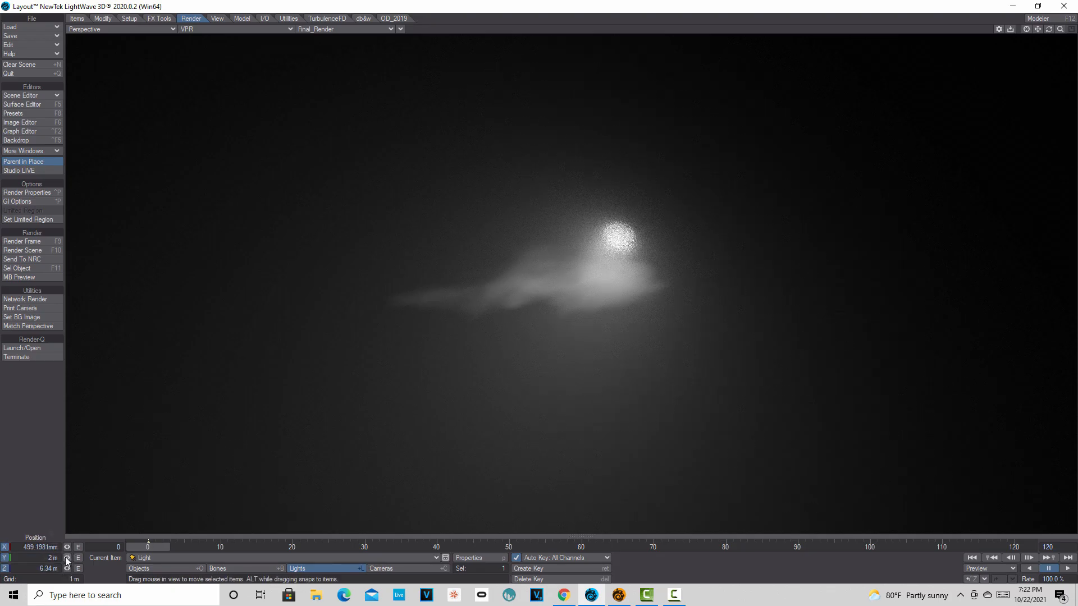
{"action": "left_click_drag", "start_coordinate": [66, 558], "coordinate": [33, 558]}
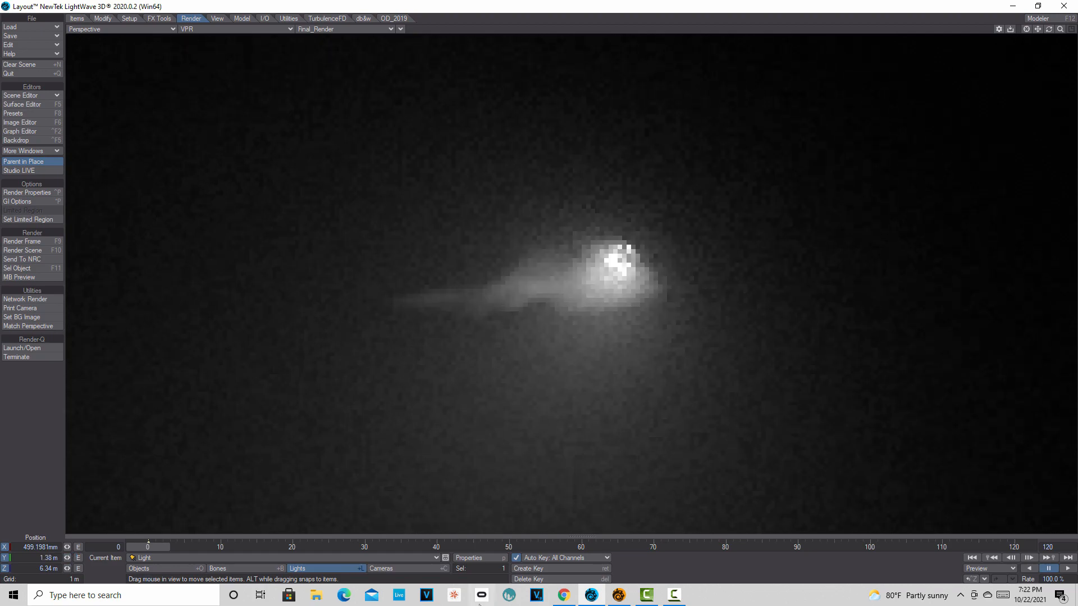
{"action": "mouse_move", "coordinate": [646, 595]}
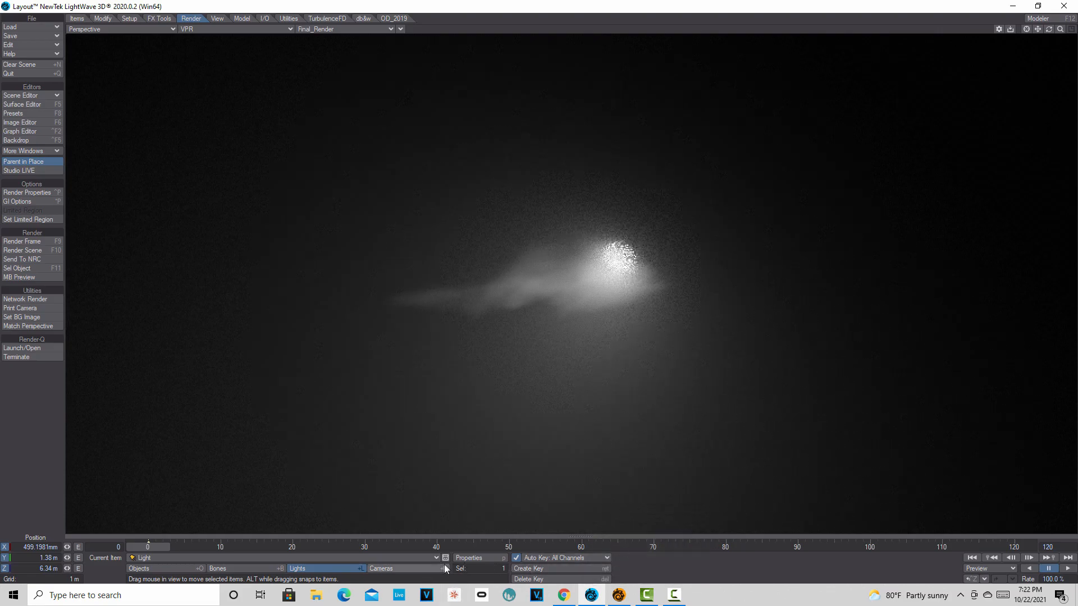
- Set the spotlight's intensity to 1.78 lx and its size to 779 mm, and close the light properties
{"action": "left_click", "coordinate": [493, 558]}
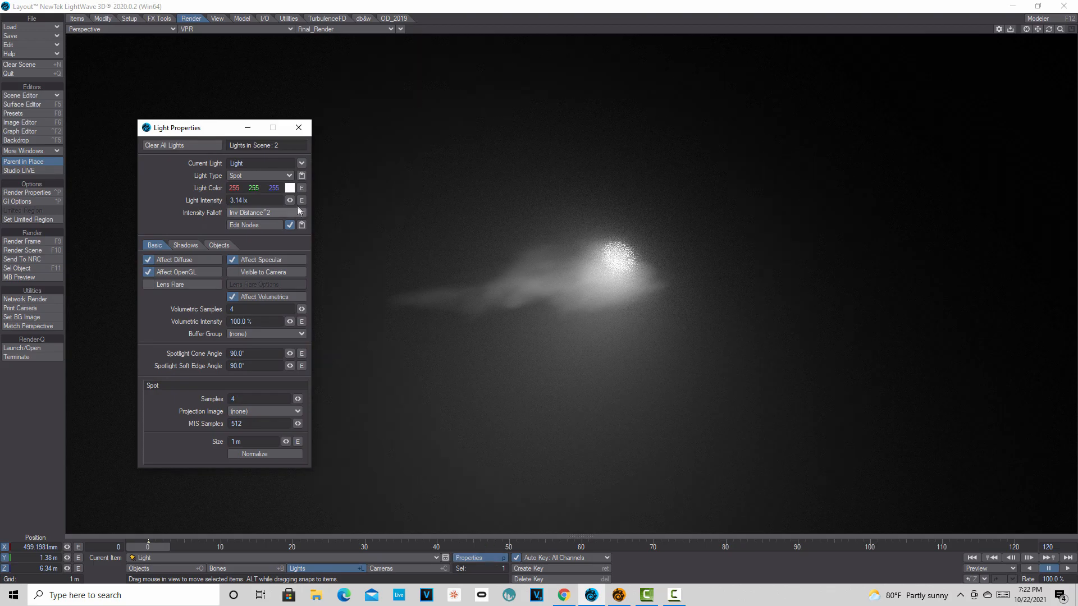
{"action": "left_click_drag", "start_coordinate": [290, 201], "coordinate": [268, 201]}
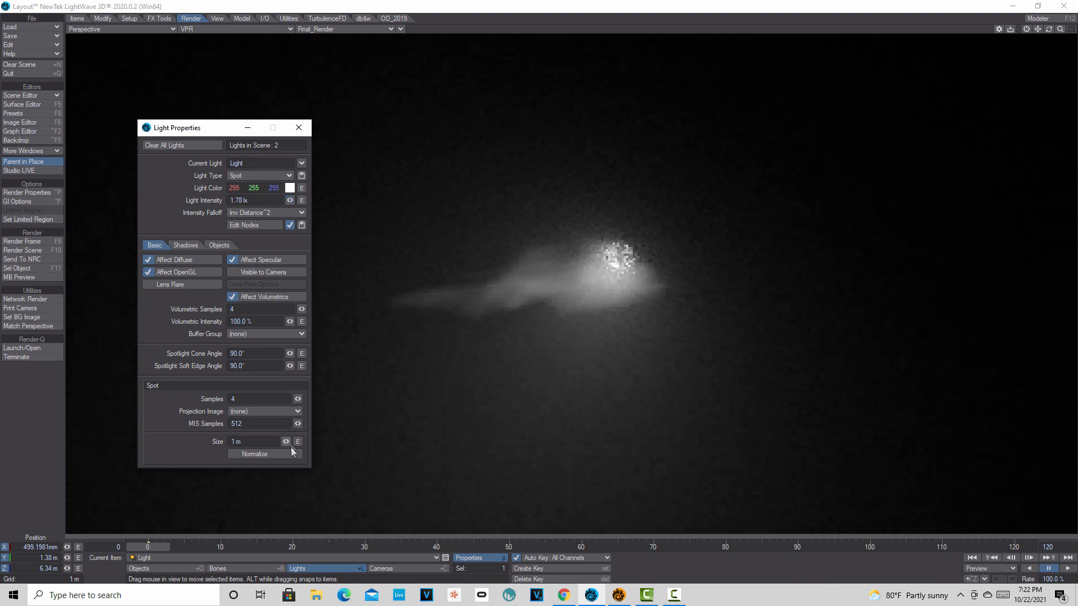
{"action": "left_click_drag", "start_coordinate": [286, 442], "coordinate": [191, 444]}
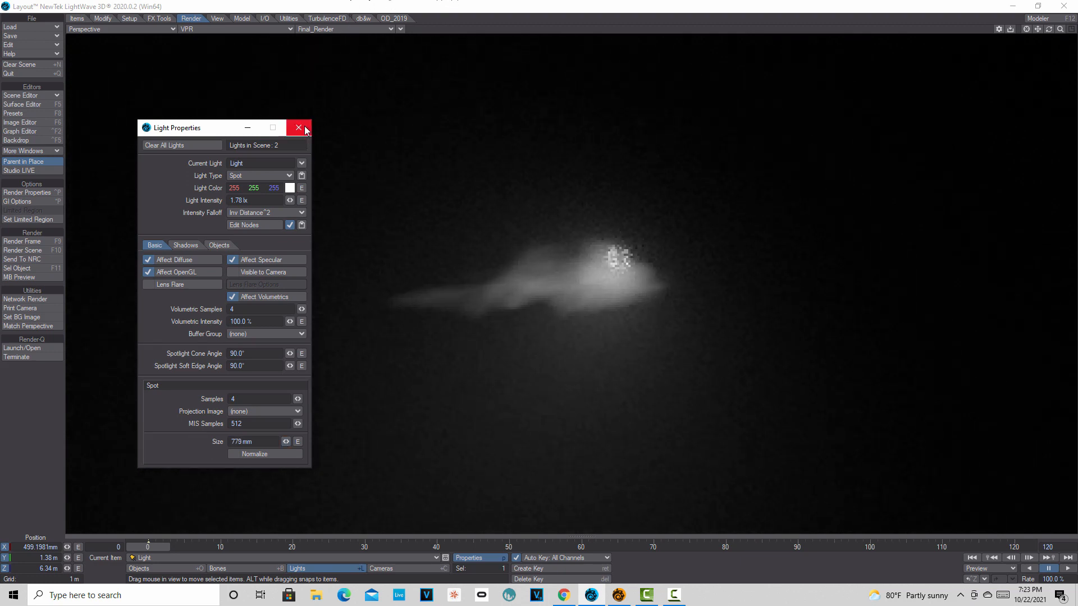
{"action": "left_click", "coordinate": [298, 128]}
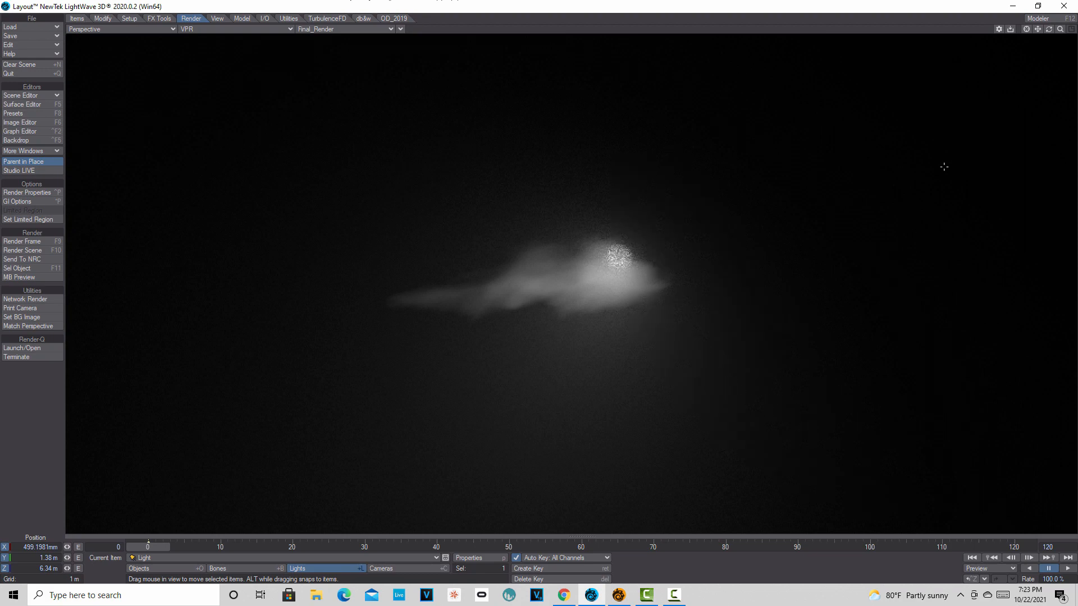
{"action": "left_click", "coordinate": [392, 567]}
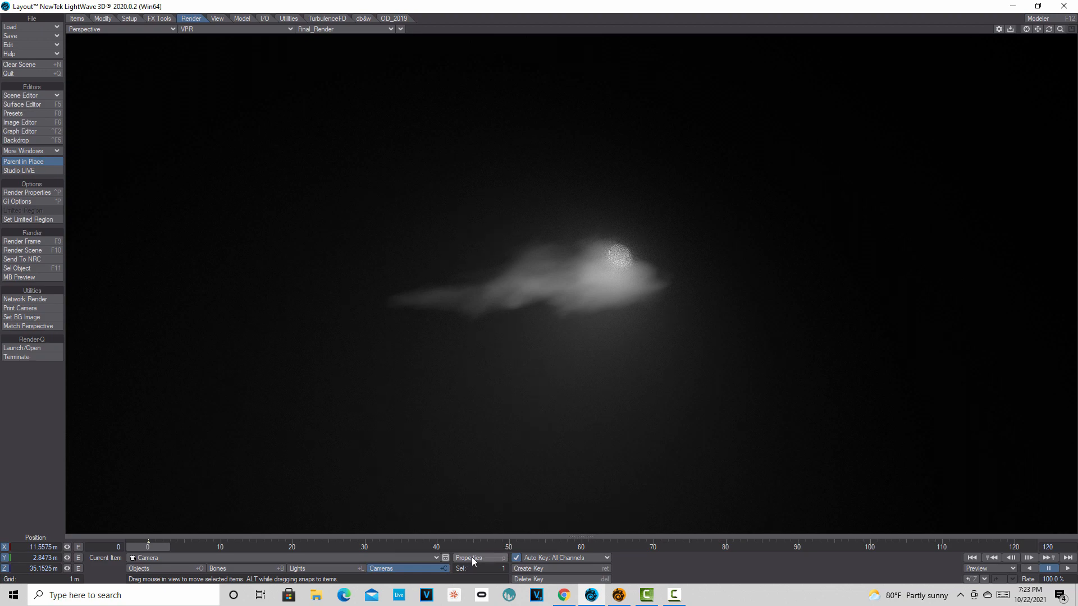
{"action": "left_click", "coordinate": [301, 568]}
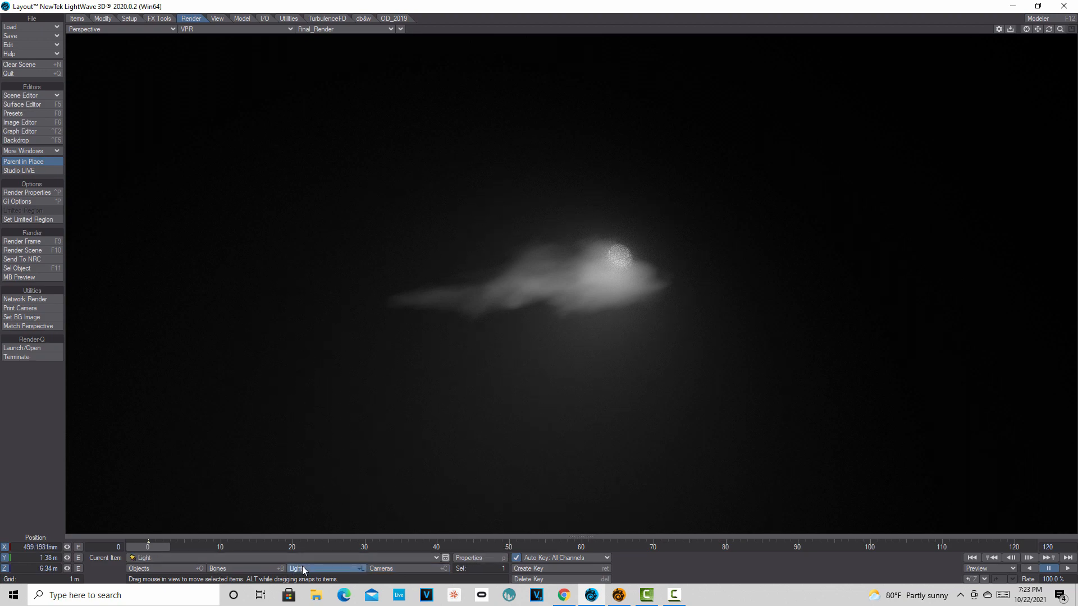
{"action": "left_click", "coordinate": [178, 568]}
{"action": "left_click", "coordinate": [491, 558]}
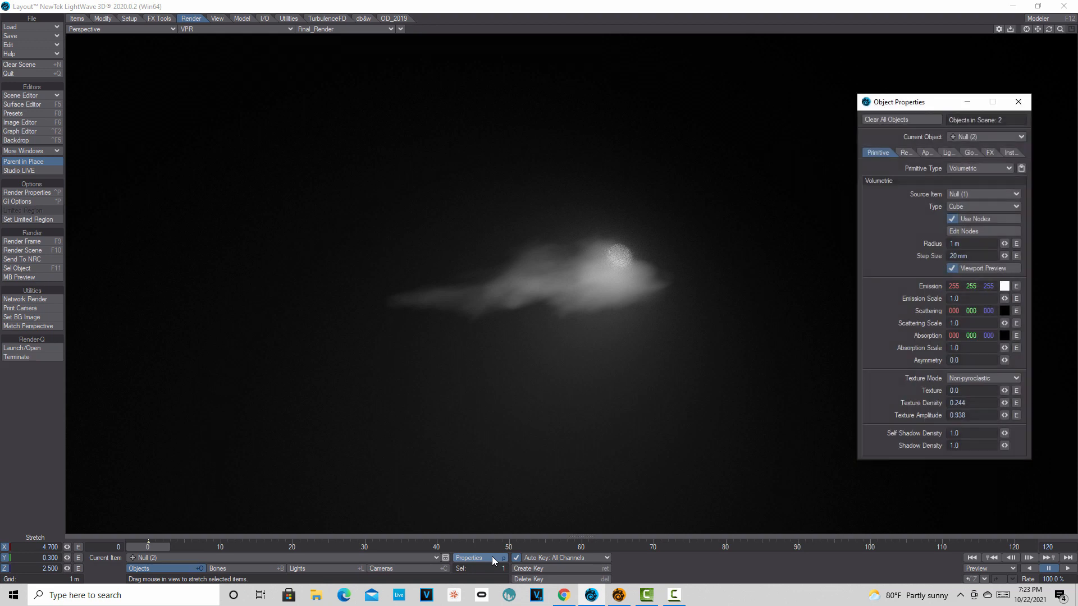
- Set the spotlight's volumetric intensity to 380% and its size to 500 mm
{"action": "left_click", "coordinate": [298, 569]}
{"action": "left_click", "coordinate": [461, 559]}
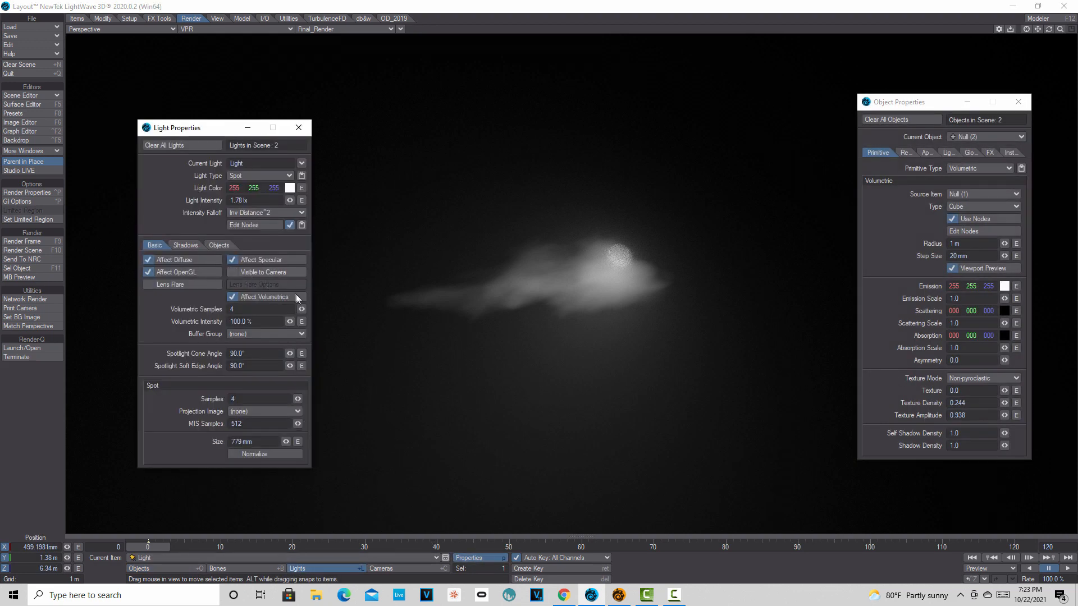
{"action": "left_click_drag", "start_coordinate": [290, 322], "coordinate": [360, 321]}
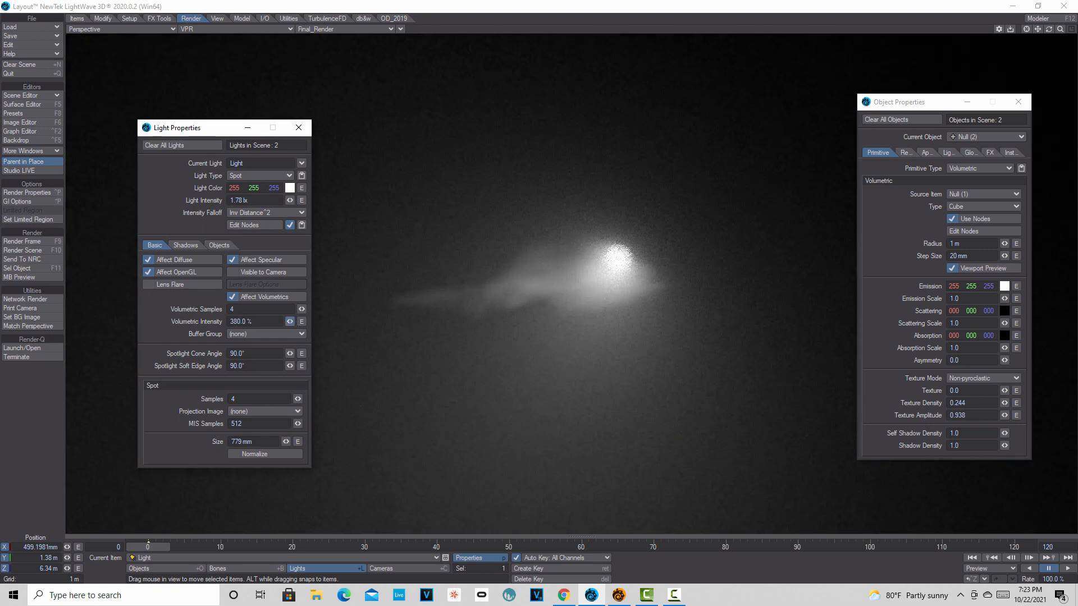
{"action": "left_click", "coordinate": [259, 443]}
{"action": "key", "text": "BackSpace"}
{"action": "type", "text": "500"}
{"action": "key", "text": "Return"}
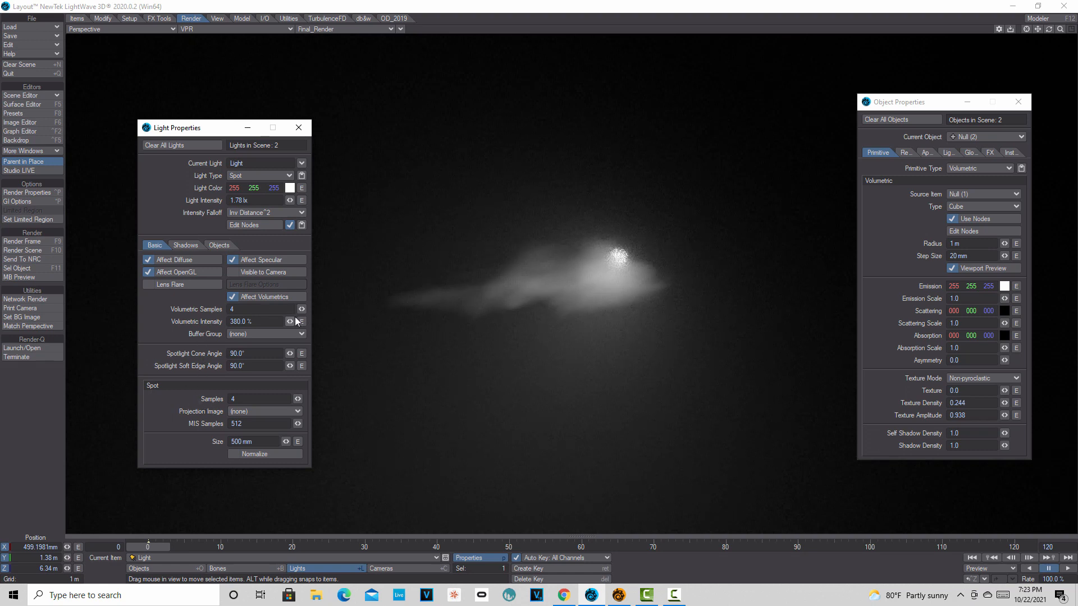
- Raise the spotlight's volumetric intensity to 703% and close the light and object properties
{"action": "left_click_drag", "start_coordinate": [291, 321], "coordinate": [337, 4]}
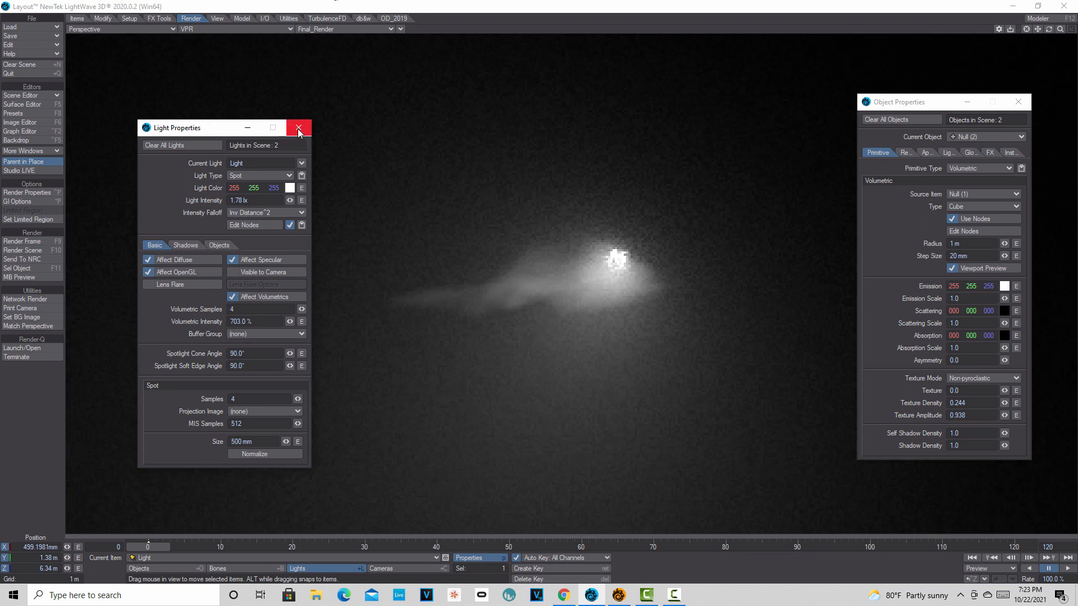
{"action": "left_click", "coordinate": [298, 128]}
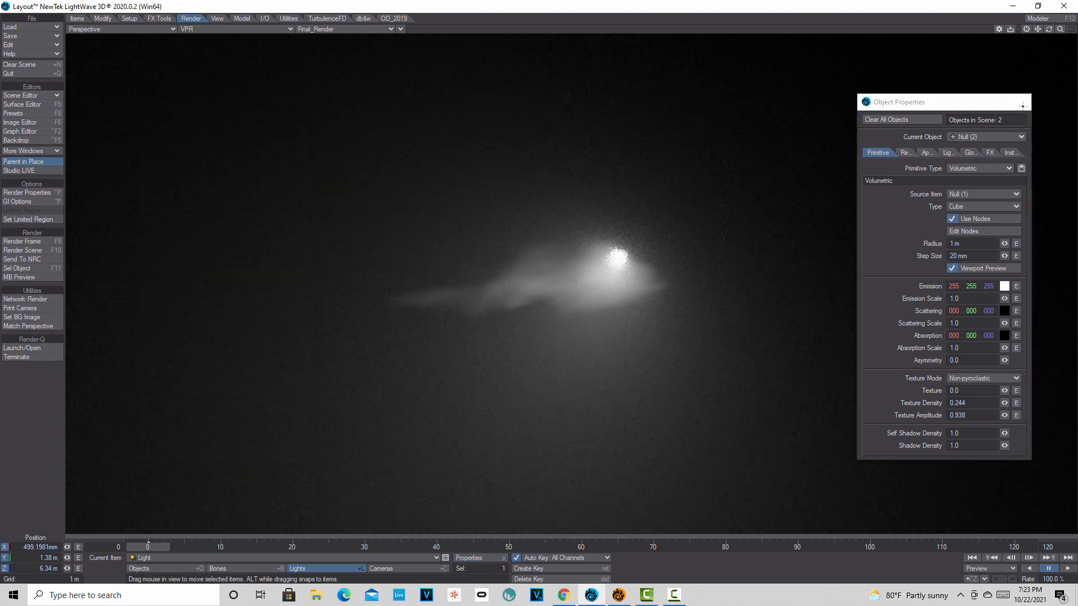
{"action": "left_click", "coordinate": [1019, 101]}
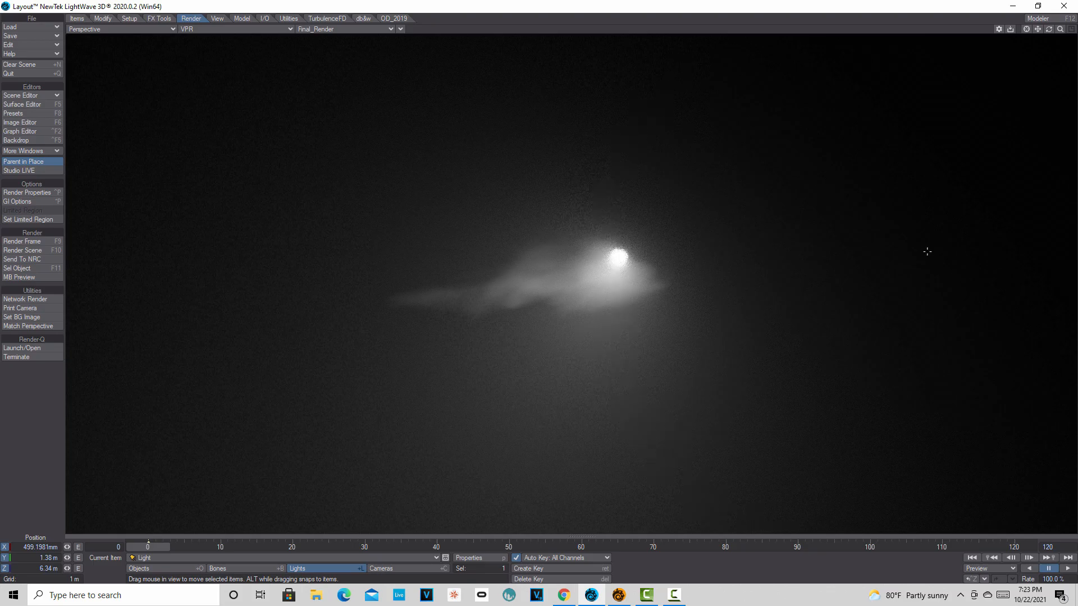
- Set the camera's minimum samples to 4 and maximum samples to 12, and close the camera properties
{"action": "left_click", "coordinate": [426, 568]}
{"action": "left_click", "coordinate": [468, 558]}
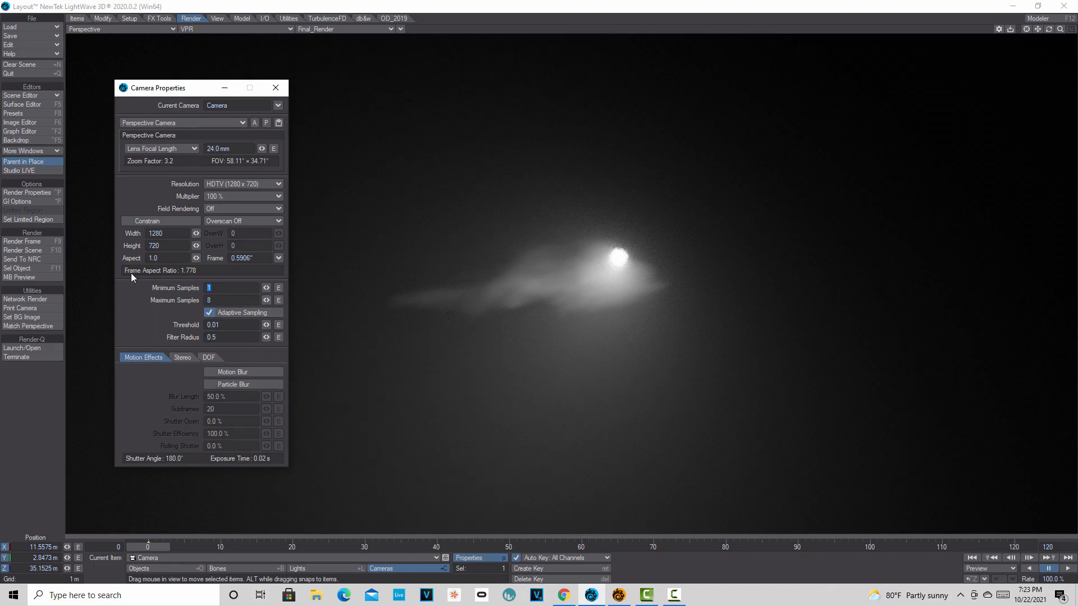
{"action": "type", "text": "4"}
{"action": "left_click_drag", "start_coordinate": [167, 296], "coordinate": [139, 301]}
{"action": "key", "text": "Return"}
{"action": "key", "text": "BackSpace"}
{"action": "type", "text": "12"}
{"action": "key", "text": "Tab"}
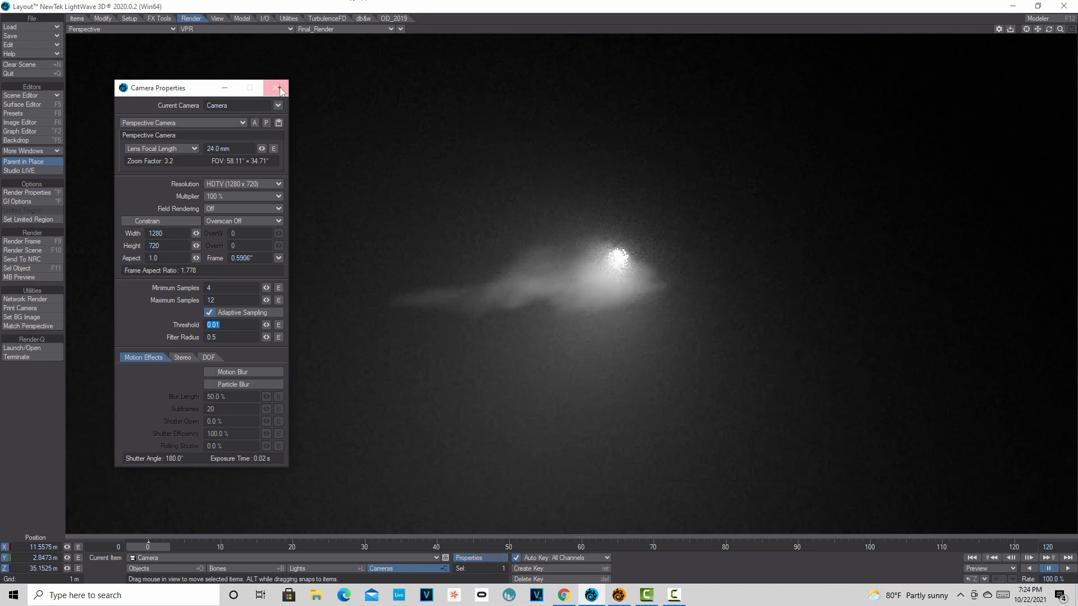
{"action": "left_click", "coordinate": [275, 88]}
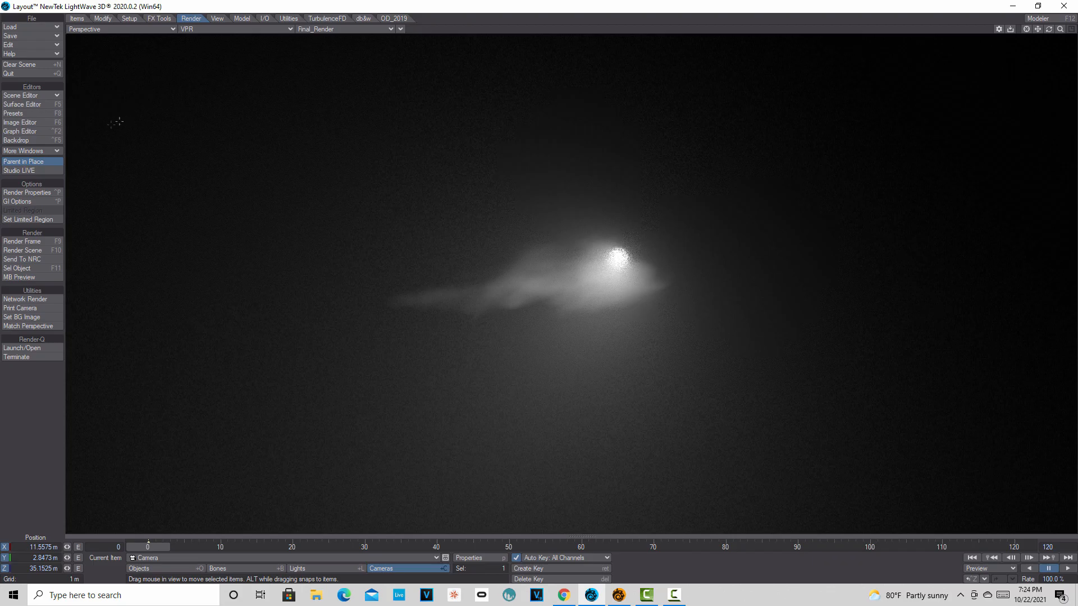
- Add a Textured Environment to the scene's backdrop and show its settings
{"action": "left_click", "coordinate": [37, 140]}
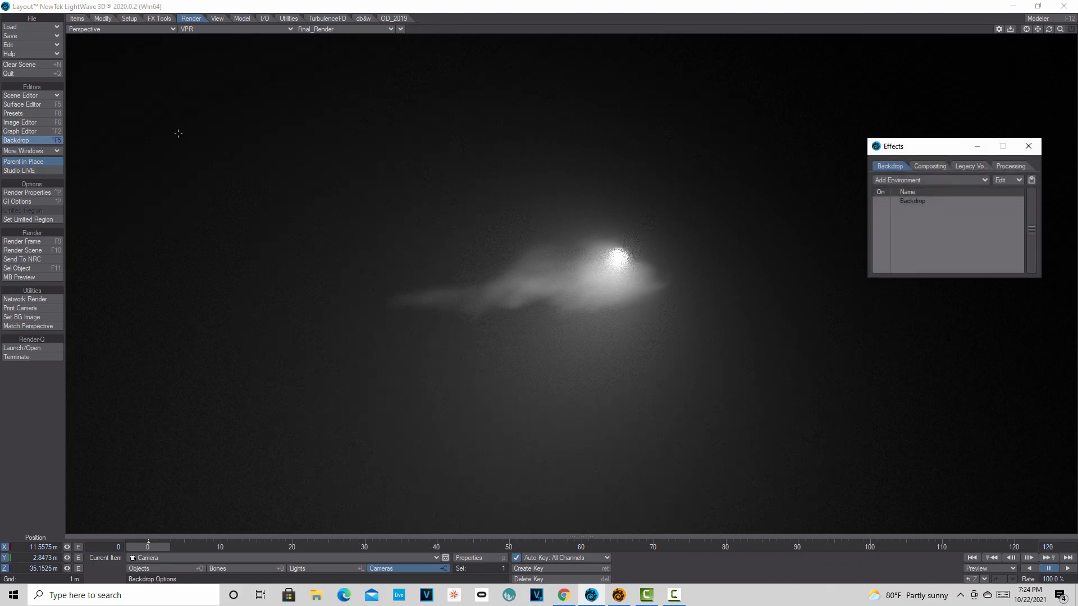
{"action": "left_click", "coordinate": [967, 180]}
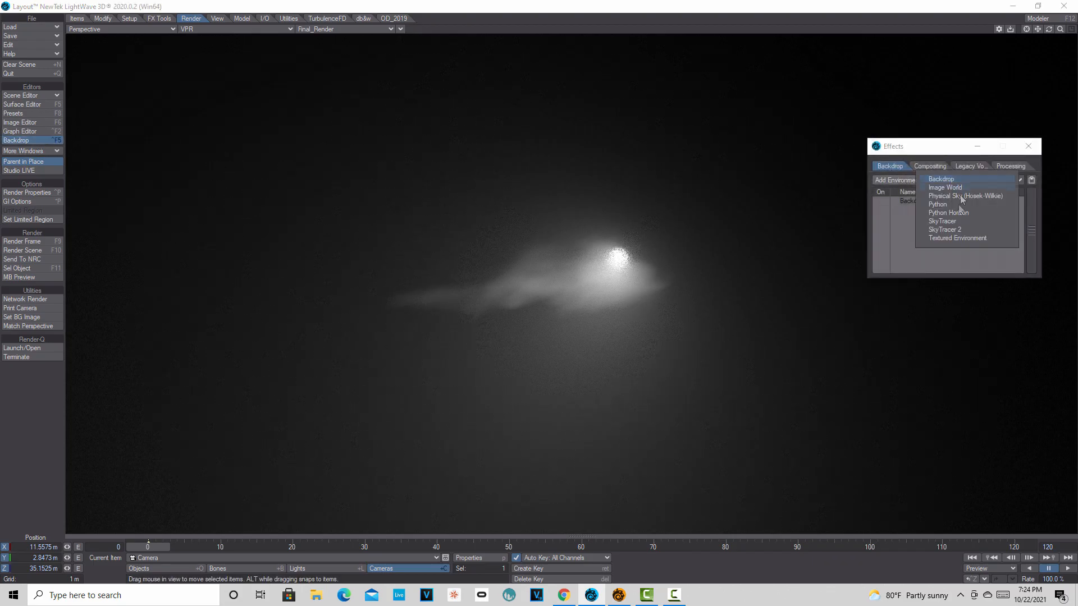
{"action": "left_click", "coordinate": [959, 240]}
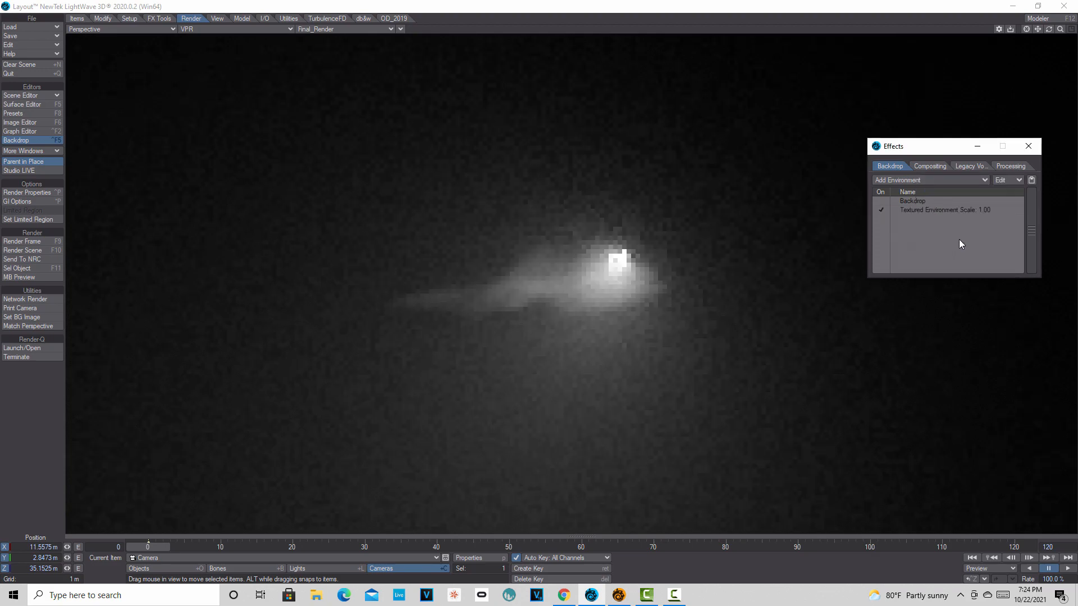
{"action": "left_click", "coordinate": [952, 210]}
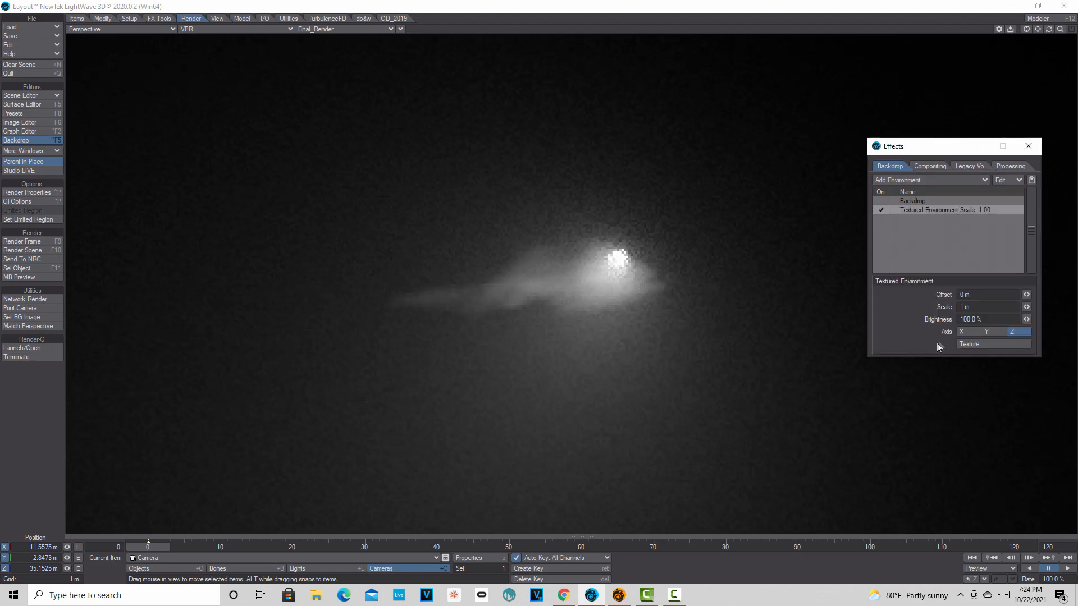
- Change the environment's texture layer to a procedural texture of the Crust type
{"action": "left_click", "coordinate": [965, 344]}
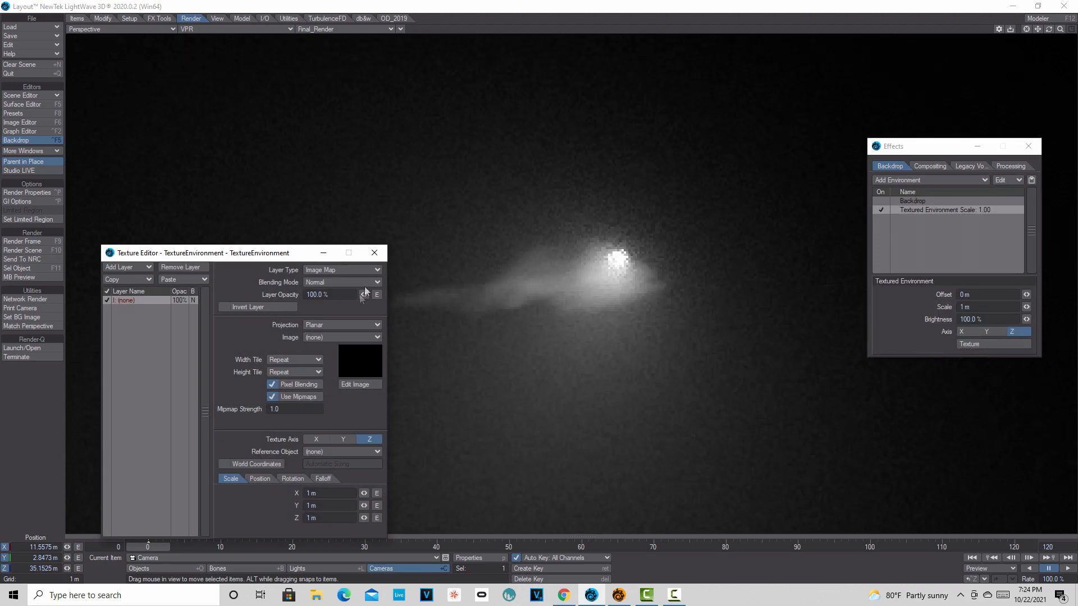
{"action": "left_click", "coordinate": [375, 270]}
{"action": "left_click", "coordinate": [375, 276]}
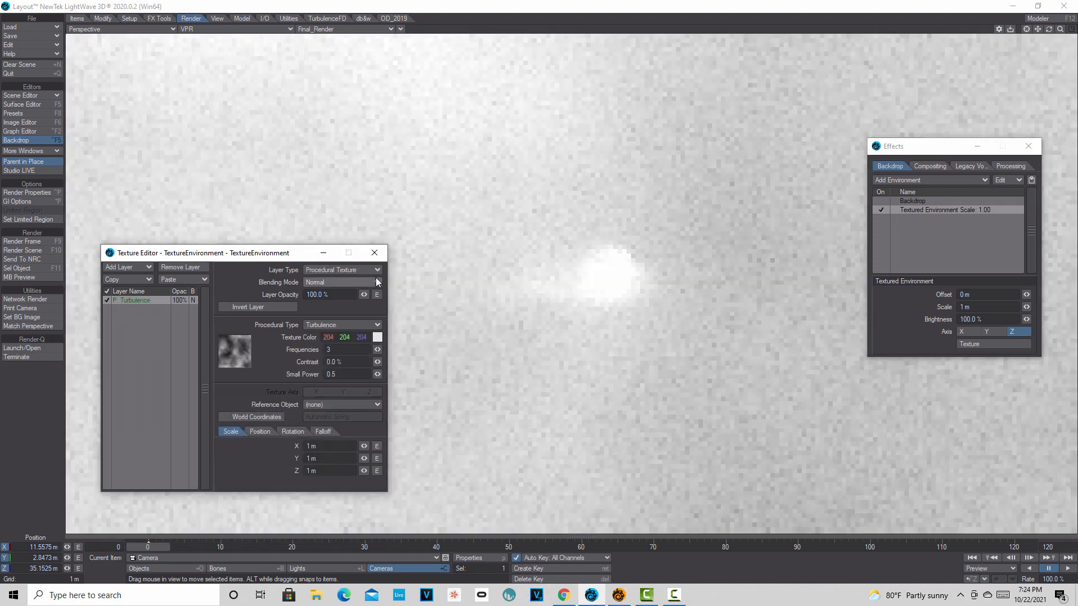
{"action": "left_click", "coordinate": [377, 325]}
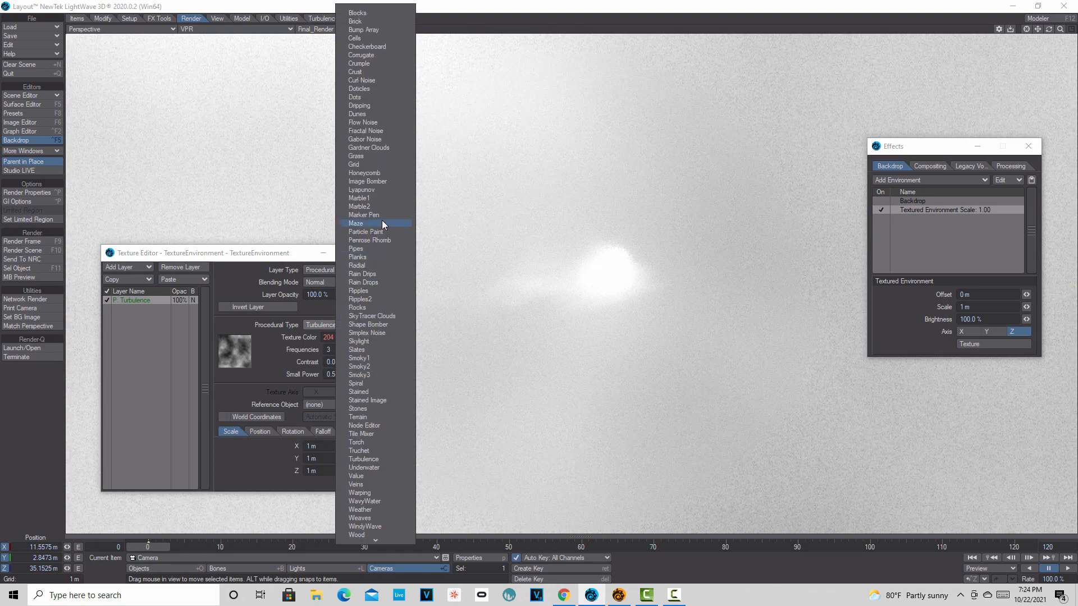
{"action": "left_click", "coordinate": [386, 72]}
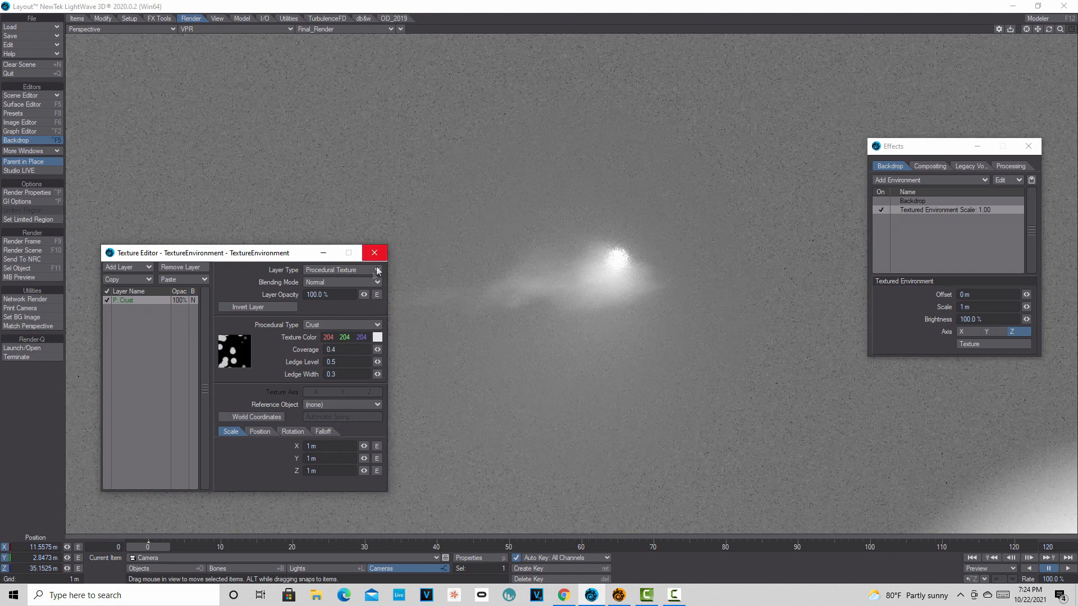
- Set the Crust texture's X and Y scale to 10 mm
{"action": "left_click", "coordinate": [327, 447]}
{"action": "left_click_drag", "start_coordinate": [327, 447], "coordinate": [245, 435]}
{"action": "type", "text": ".01"}
{"action": "key", "text": "Tab"}
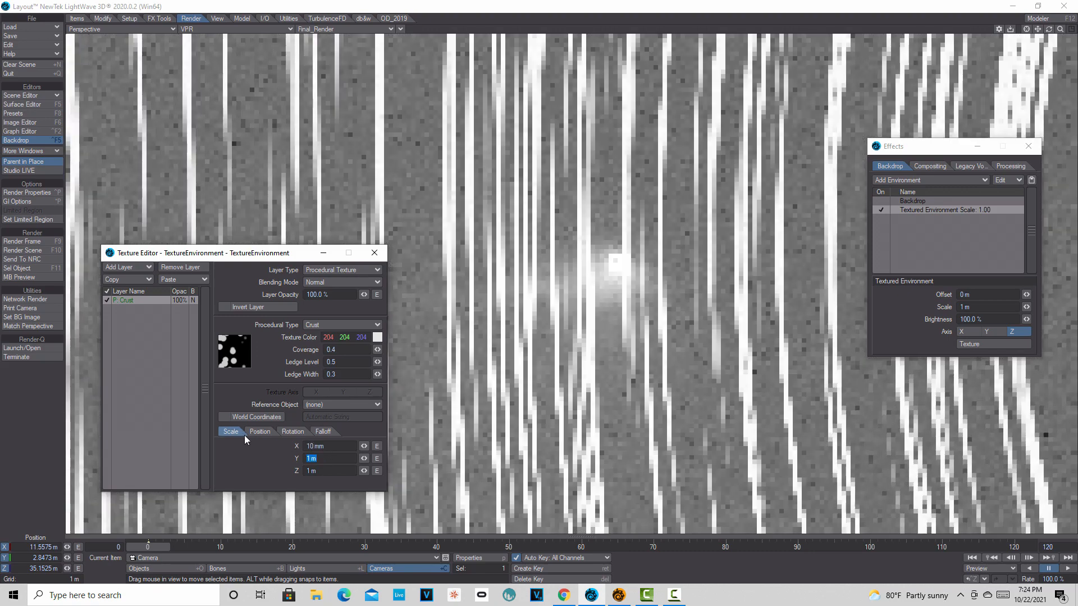
{"action": "type", "text": ".01"}
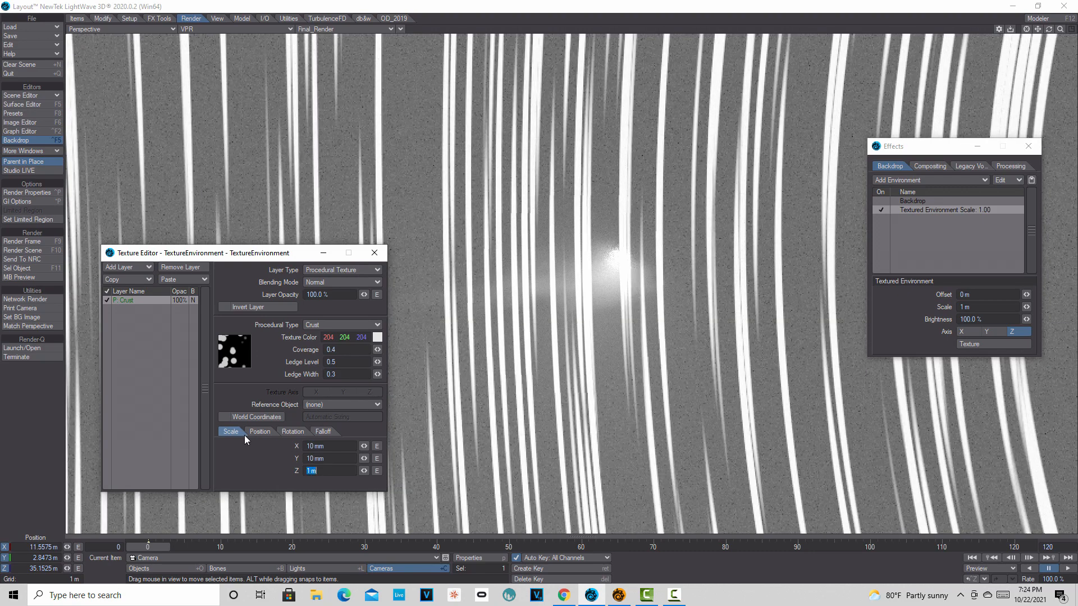
{"action": "key", "text": "Tab"}
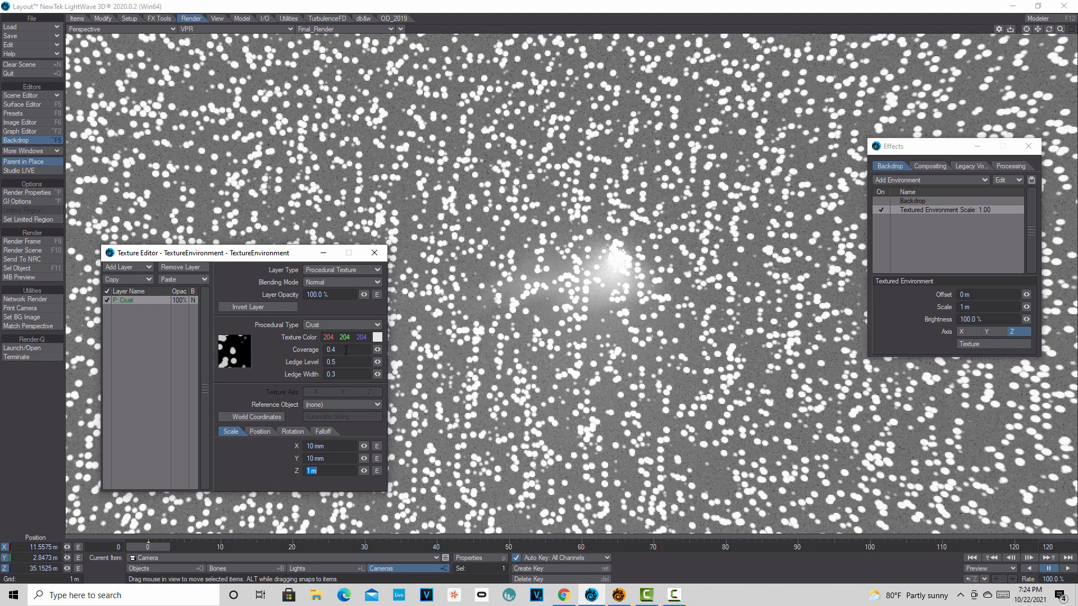
- Set the Crust texture's coverage to 0.005 and close the texture and backdrop settings
{"action": "left_click_drag", "start_coordinate": [336, 349], "coordinate": [271, 362]}
{"action": "type", "text": ".00"}
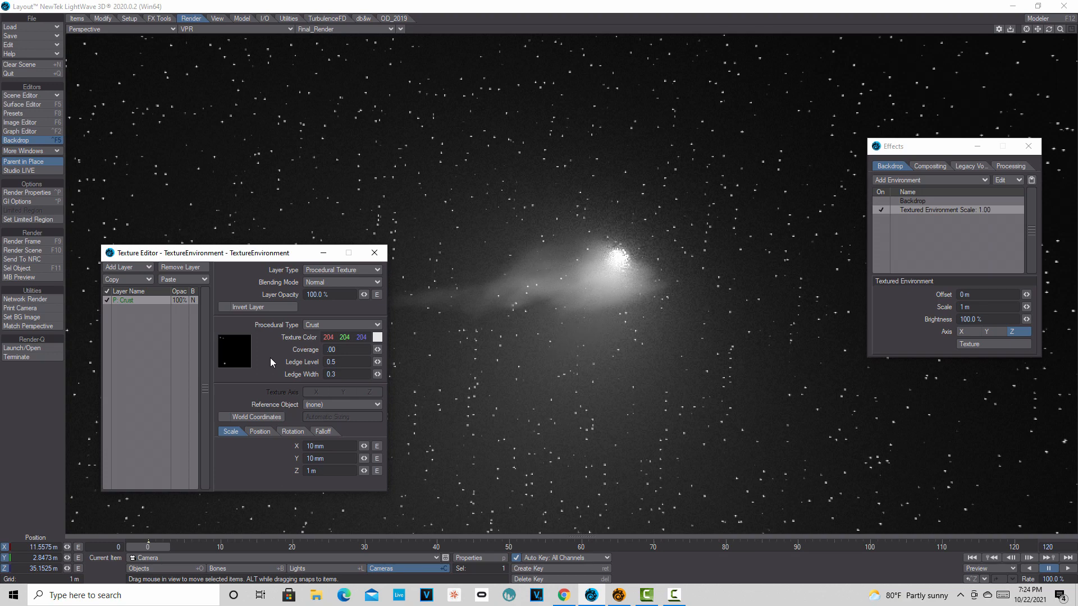
{"action": "type", "text": "5"}
{"action": "key", "text": "Tab"}
{"action": "left_click", "coordinate": [374, 253]}
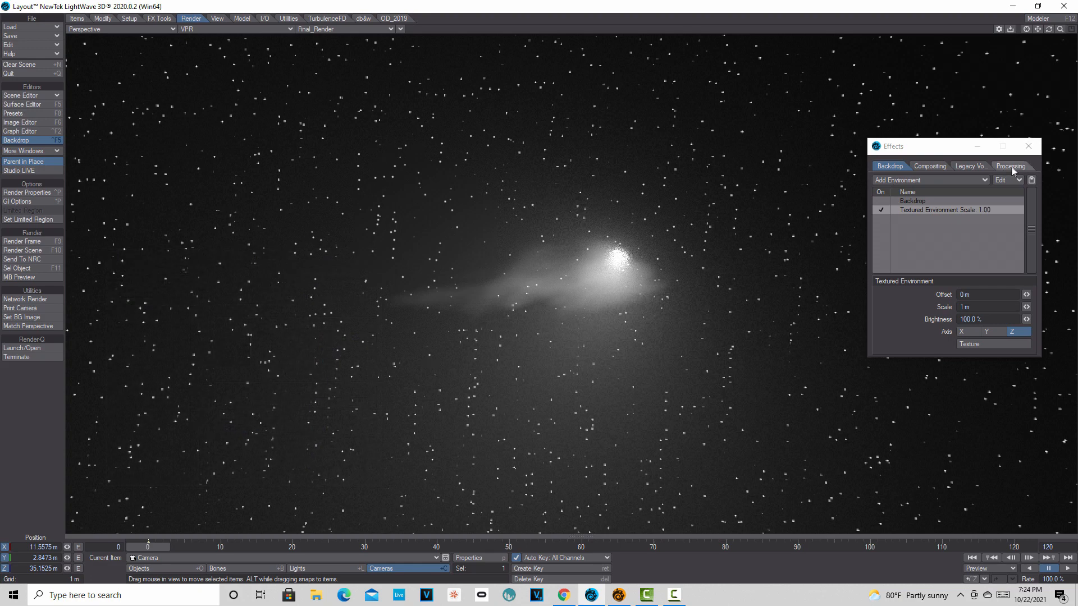
{"action": "left_click", "coordinate": [1034, 146]}
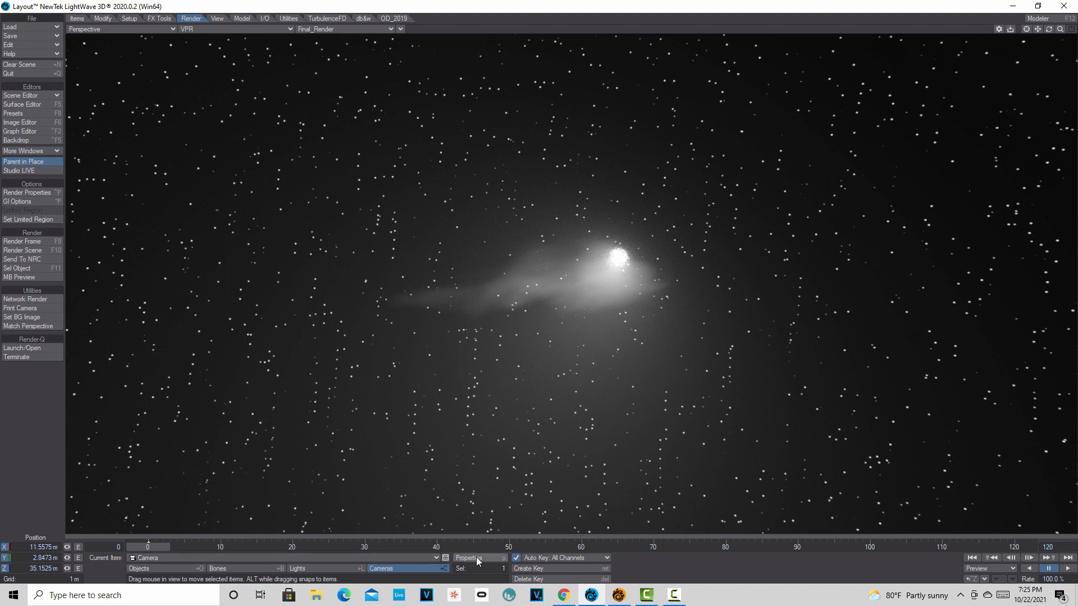
- Reopen the Textured Environment's texture and set the Crust layer's Z scale to 10 mm
{"action": "left_click", "coordinate": [33, 141]}
{"action": "left_click", "coordinate": [909, 208]}
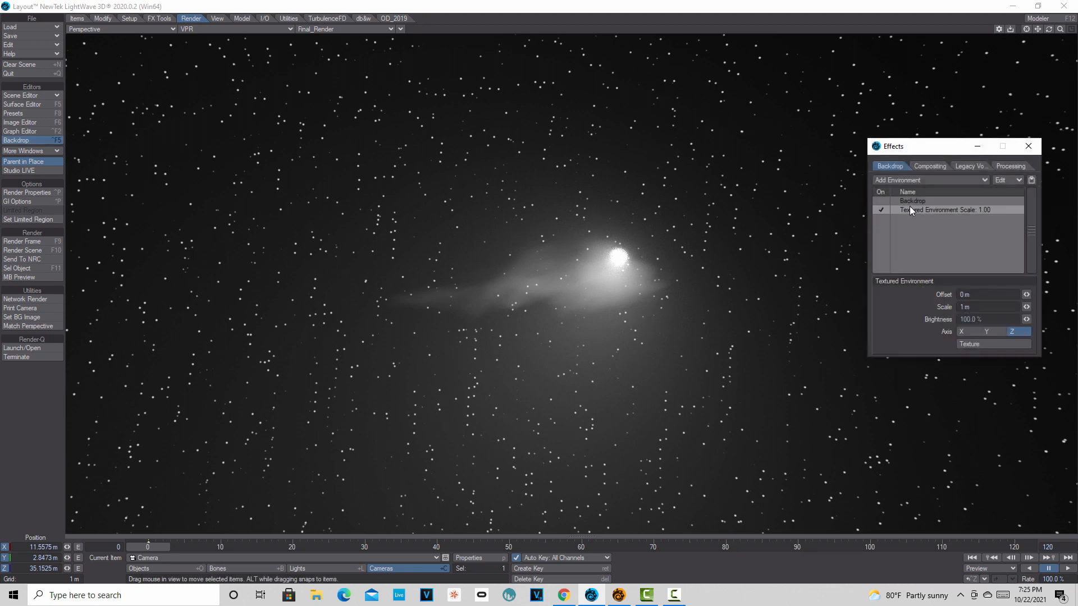
{"action": "left_click", "coordinate": [969, 344]}
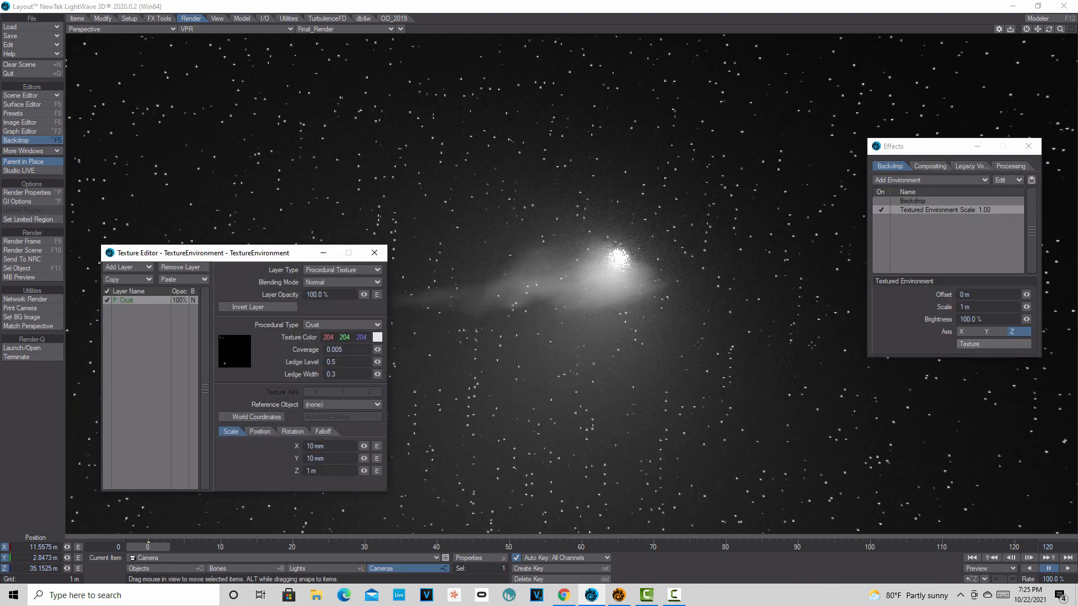
{"action": "left_click", "coordinate": [337, 471]}
{"action": "type", "text": "10mm"}
{"action": "key", "text": "Return"}
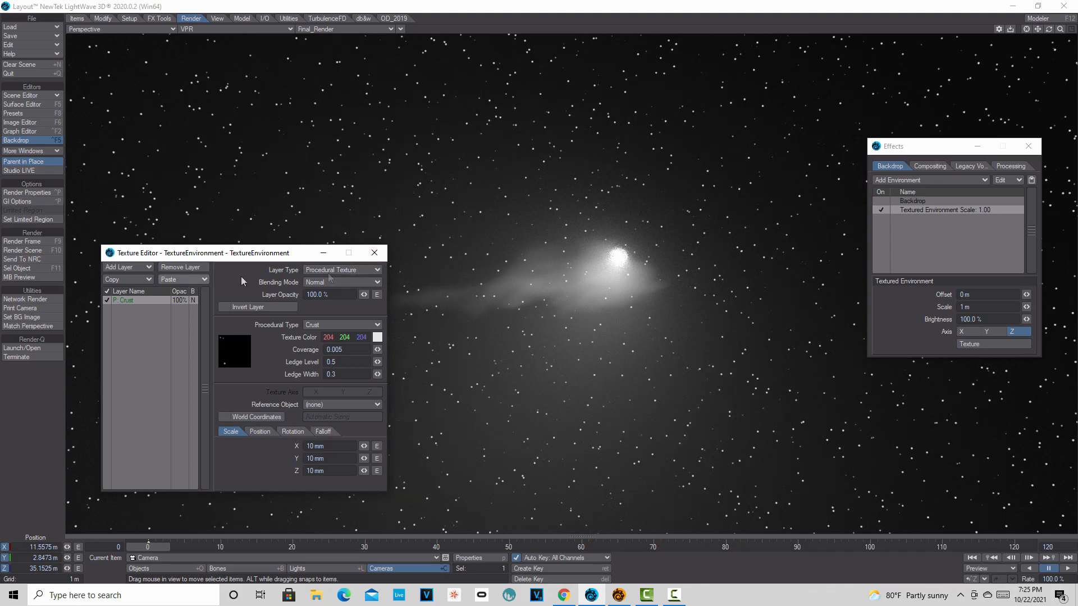
- Add a procedural Turbulence layer above the Crust layer and colour it dark blue (0, 16, 64)
{"action": "left_click", "coordinate": [116, 268]}
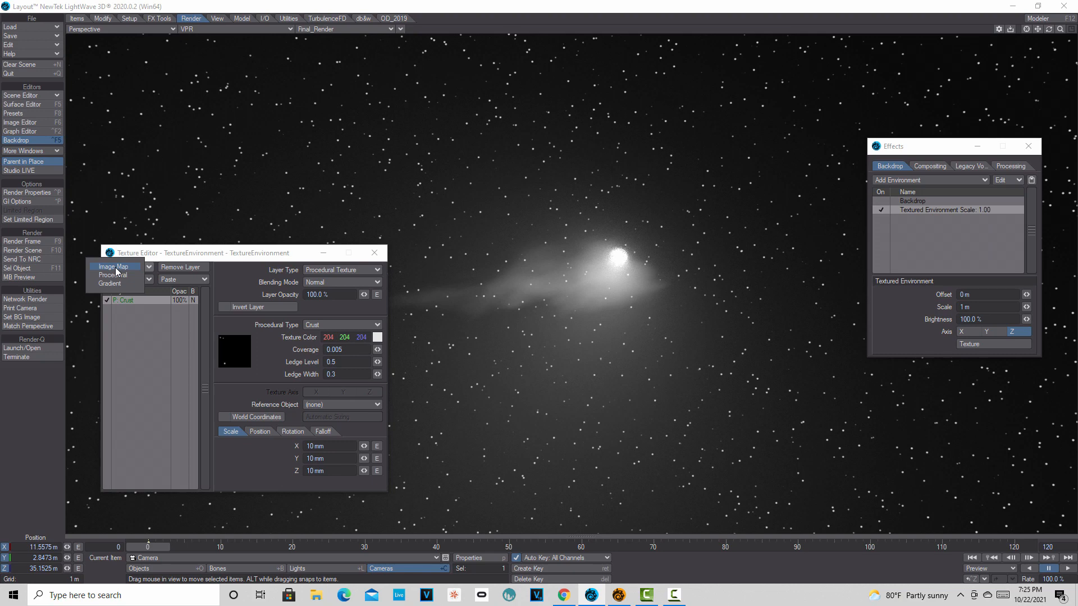
{"action": "left_click", "coordinate": [119, 281]}
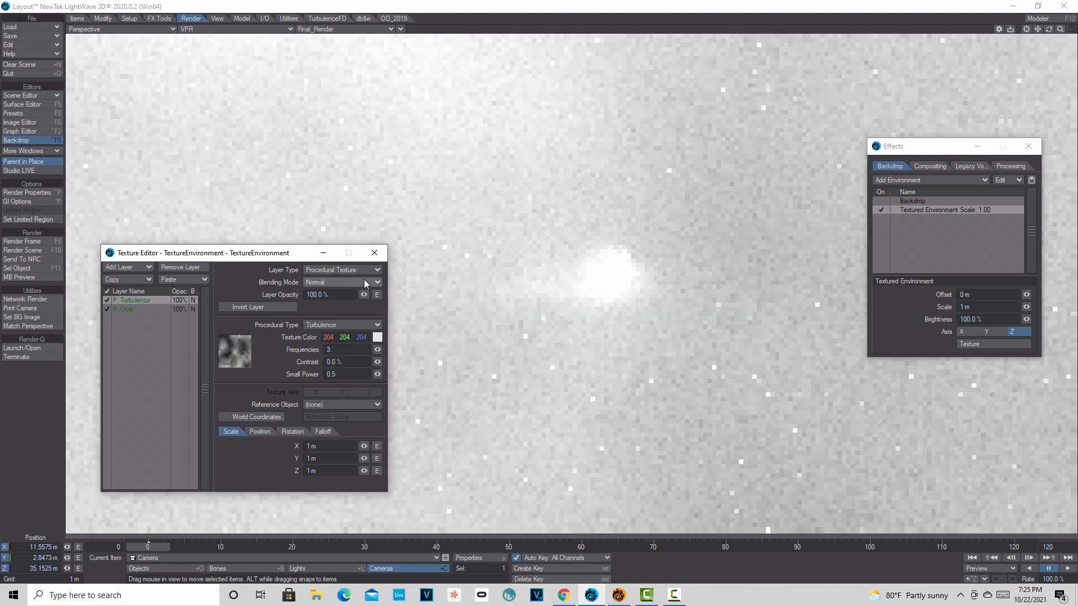
{"action": "left_click", "coordinate": [368, 282]}
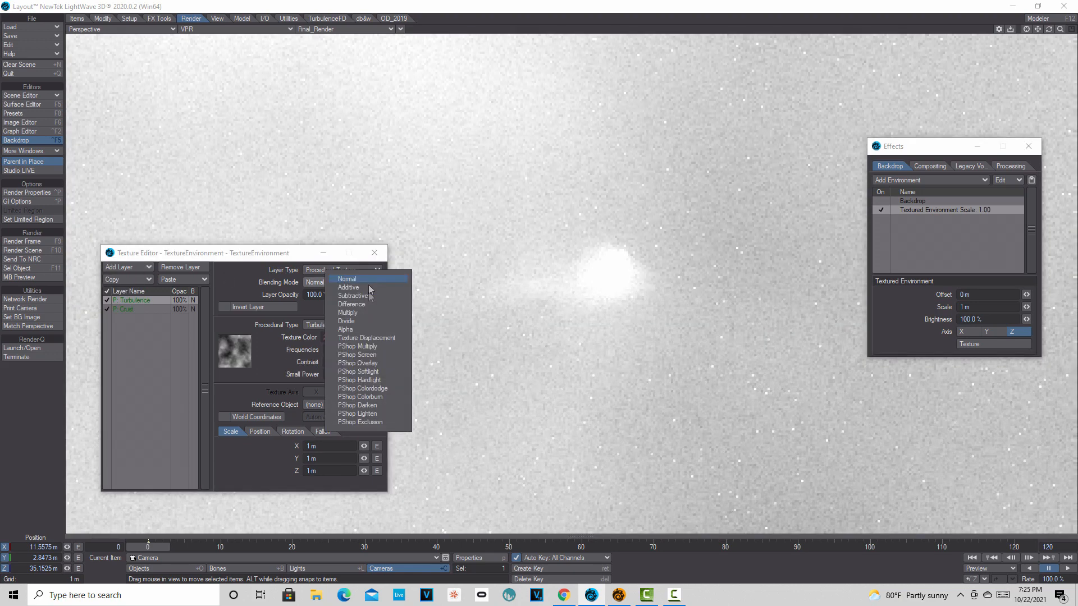
{"action": "left_click", "coordinate": [396, 249]}
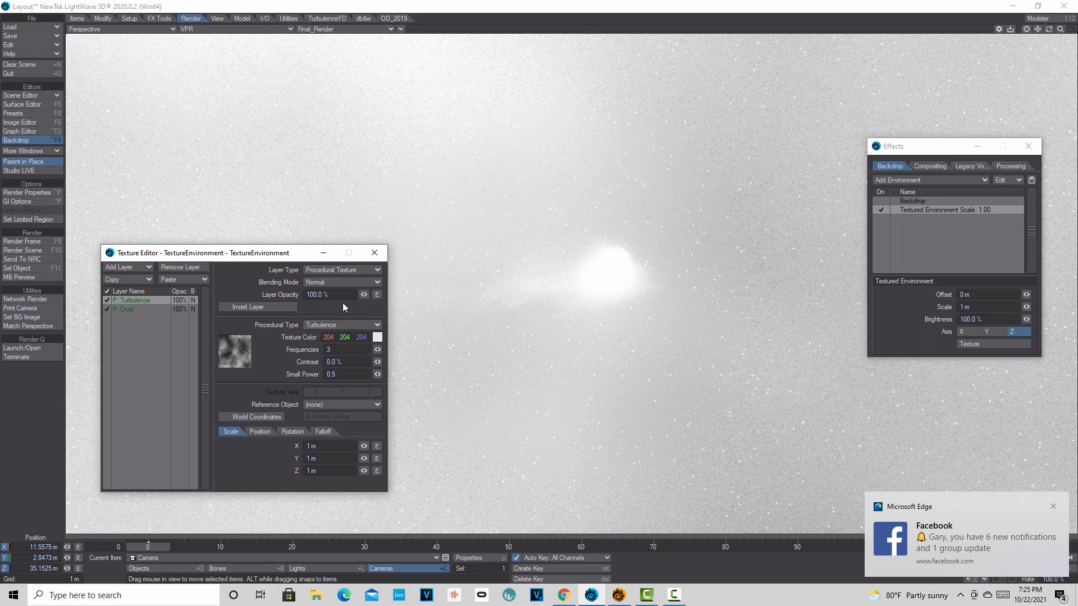
{"action": "left_click", "coordinate": [377, 337]}
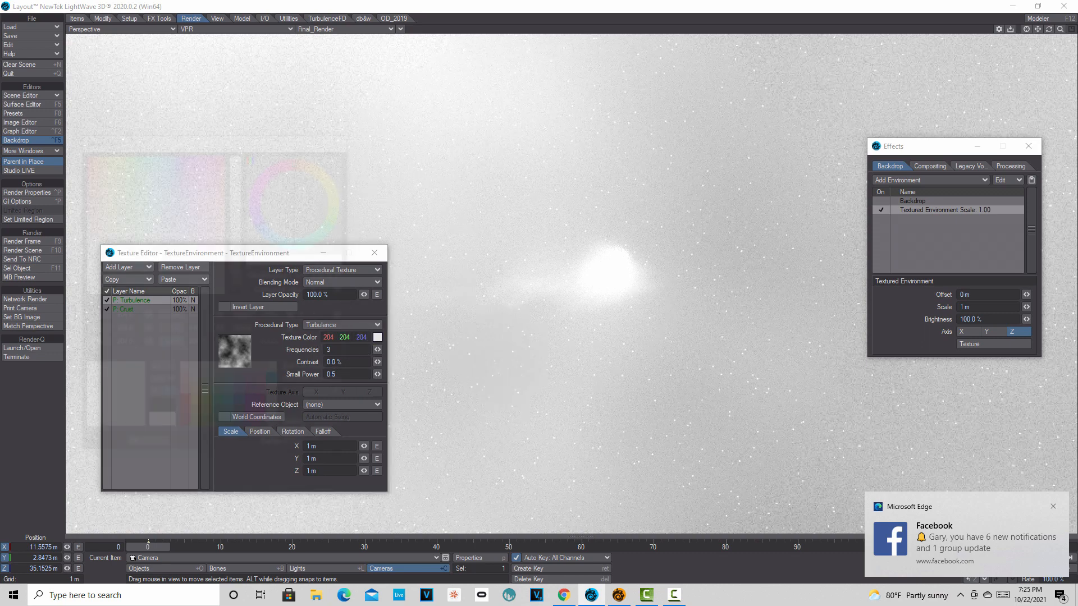
{"action": "left_click", "coordinate": [237, 423]}
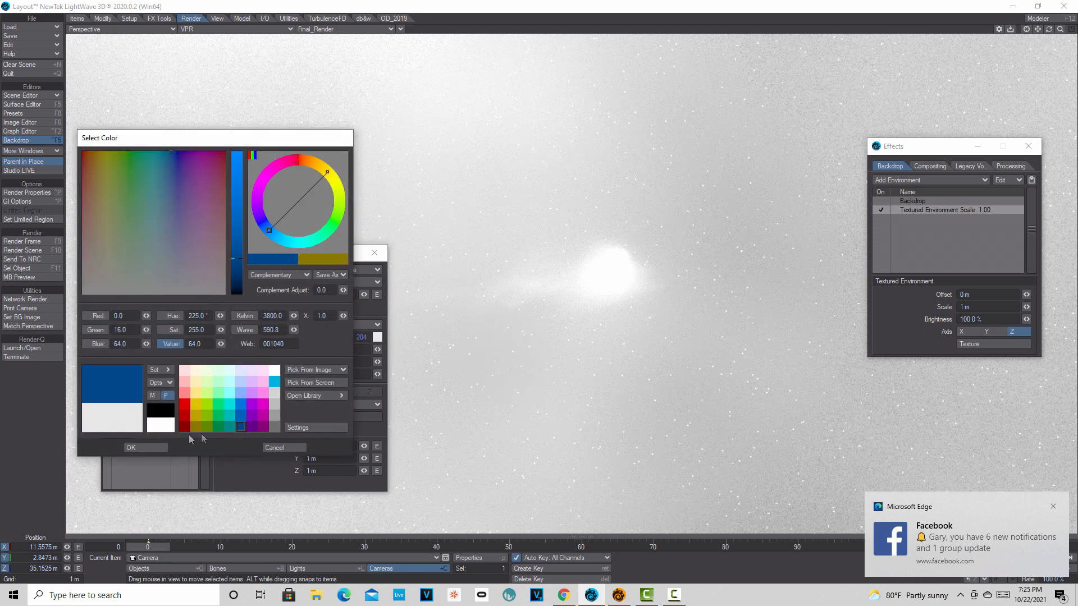
{"action": "left_click", "coordinate": [163, 446]}
- Try 1% and 2% opacity on the Turbulence layer, settle on 6.5%, and close the texture and backdrop settings
{"action": "left_click_drag", "start_coordinate": [334, 295], "coordinate": [180, 302]}
{"action": "type", "text": "1"}
{"action": "key", "text": "Return"}
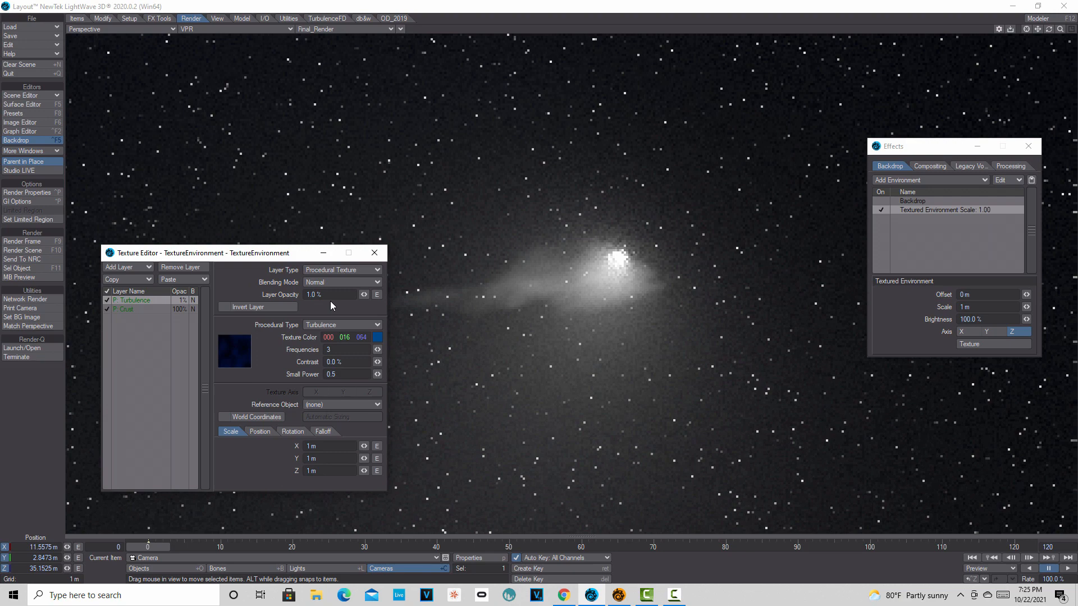
{"action": "left_click_drag", "start_coordinate": [332, 296], "coordinate": [254, 295]}
{"action": "type", "text": "2"}
{"action": "key", "text": "Return"}
{"action": "mouse_move", "coordinate": [366, 294]}
{"action": "left_mouse_down"}
{"action": "mouse_move", "coordinate": [393, 294]}
{"action": "mouse_move", "coordinate": [367, 299]}
{"action": "left_mouse_up"}
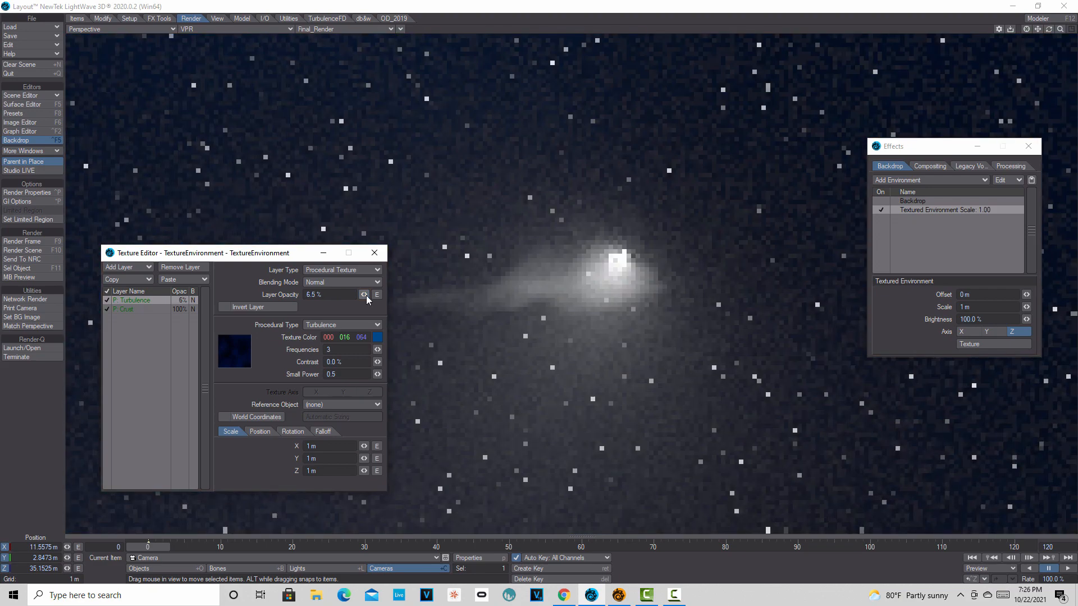
{"action": "left_click", "coordinate": [374, 252]}
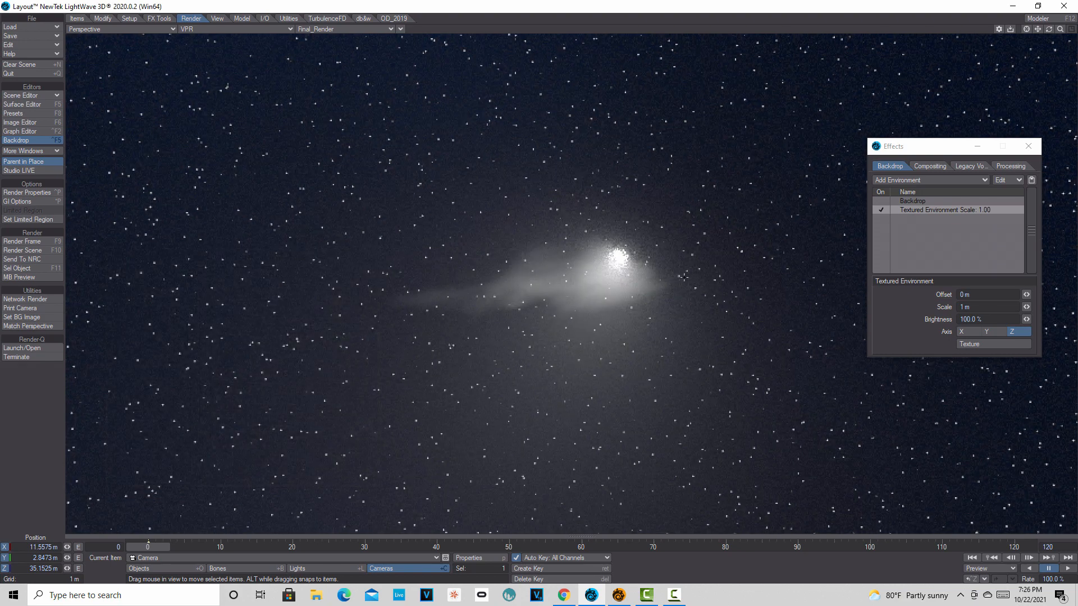
{"action": "left_click", "coordinate": [1032, 147]}
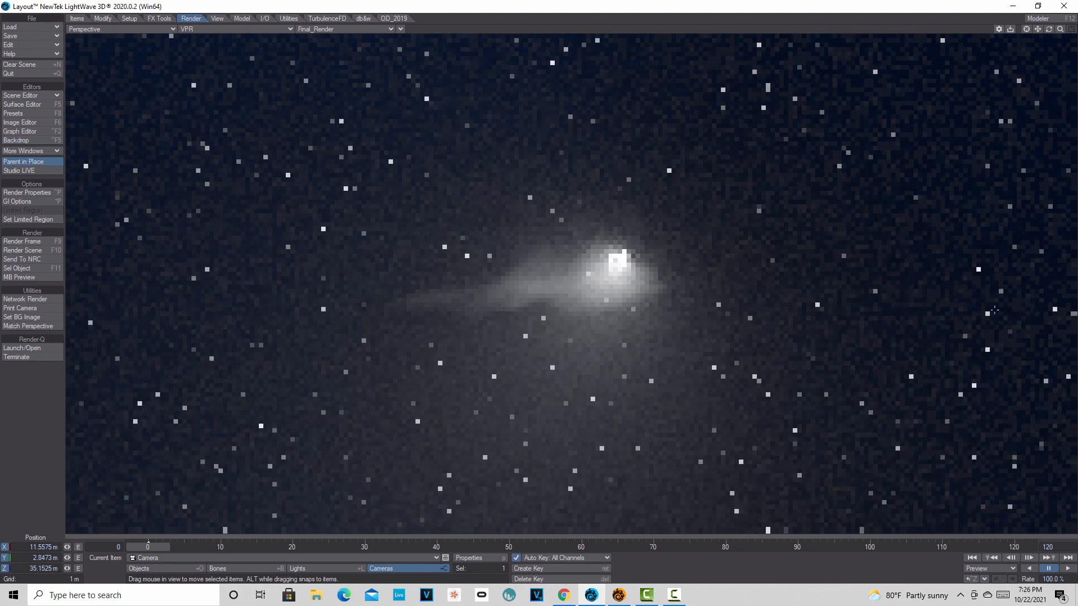